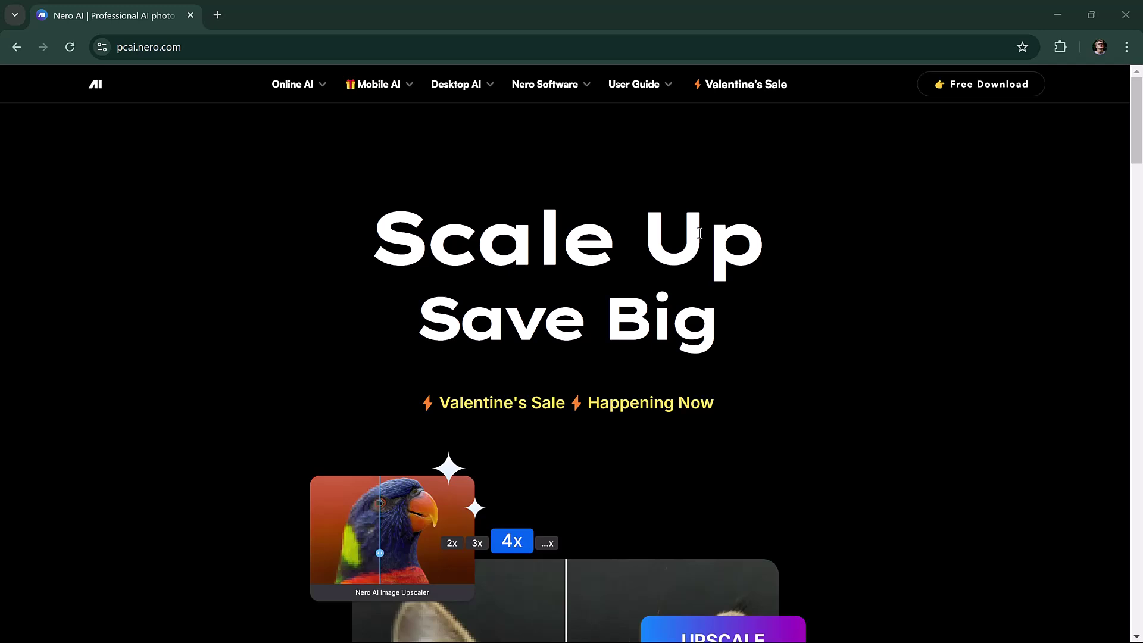
scroll(759, 341, "down", 5)
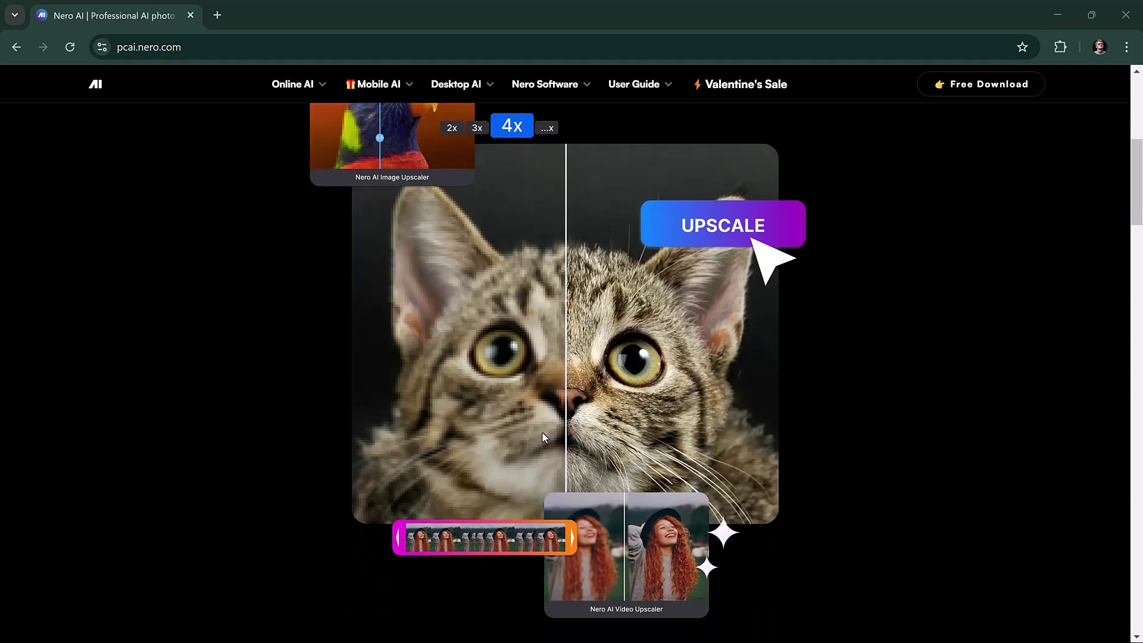
scroll(542, 431, "down", 5)
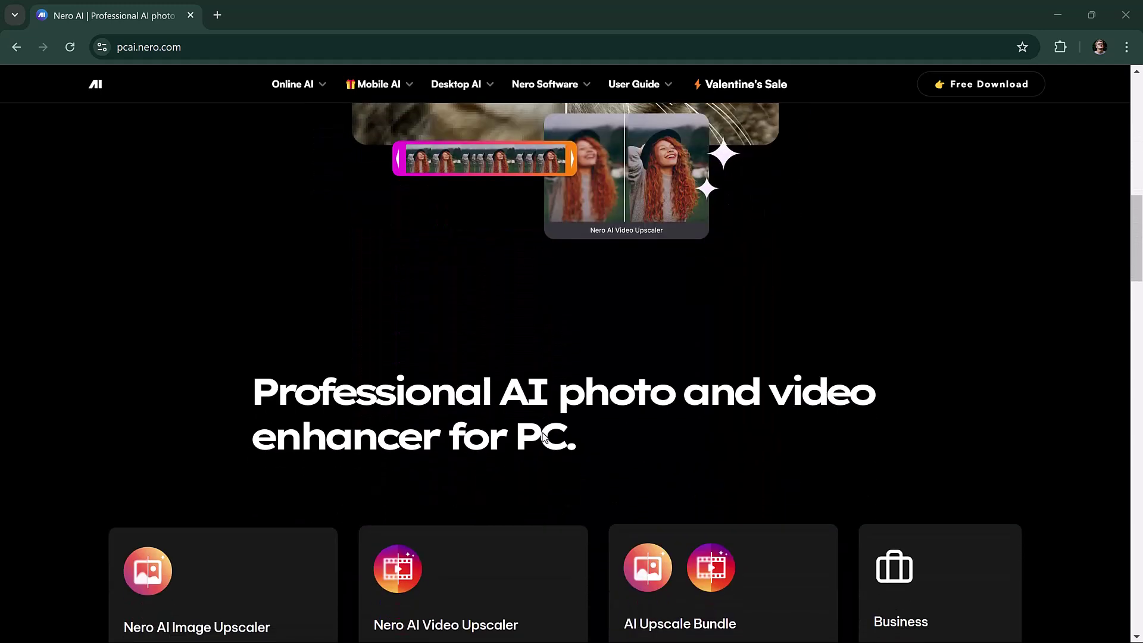
scroll(542, 431, "down", 4)
scroll(542, 432, "down", 2)
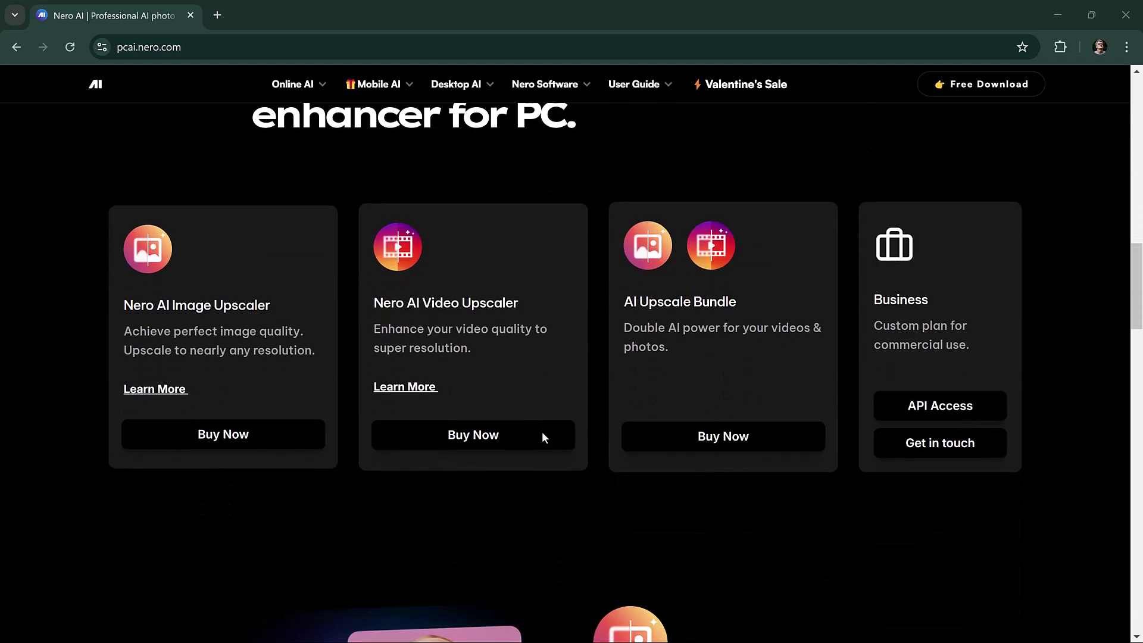
scroll(543, 432, "down", 4)
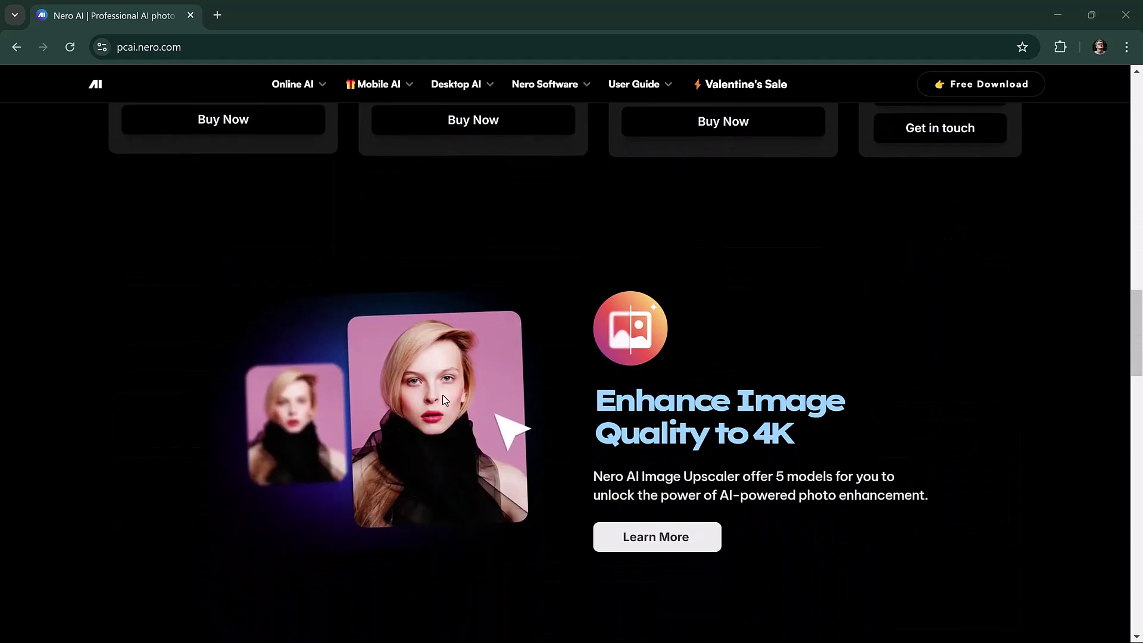
scroll(421, 417, "down", 4)
scroll(421, 418, "down", 3)
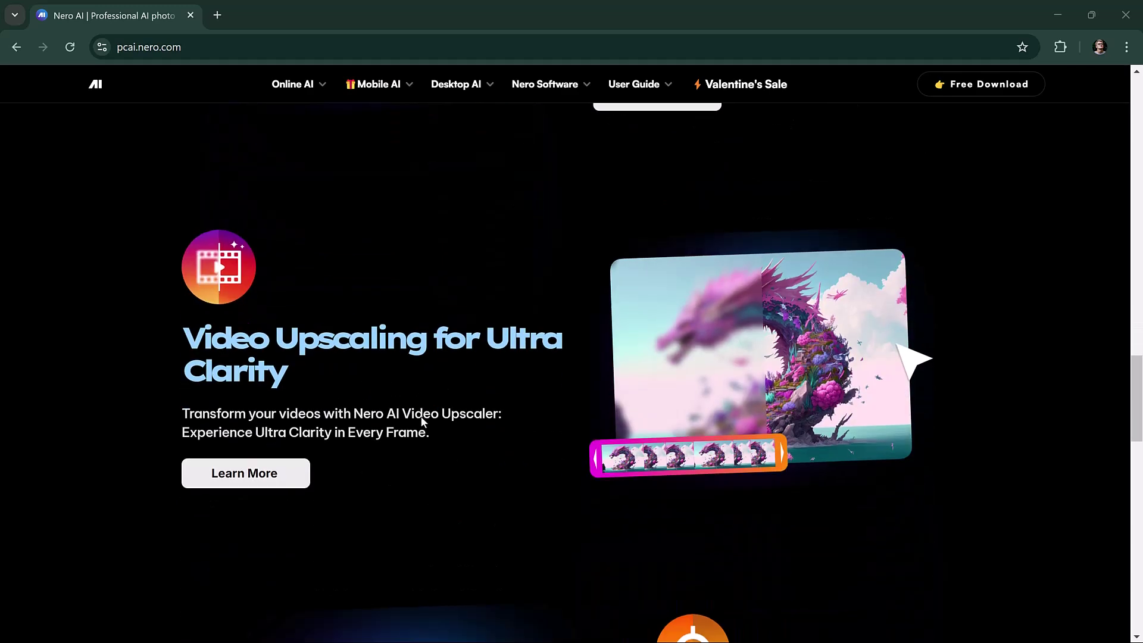
scroll(421, 418, "down", 5)
scroll(421, 417, "down", 2)
scroll(420, 418, "down", 3)
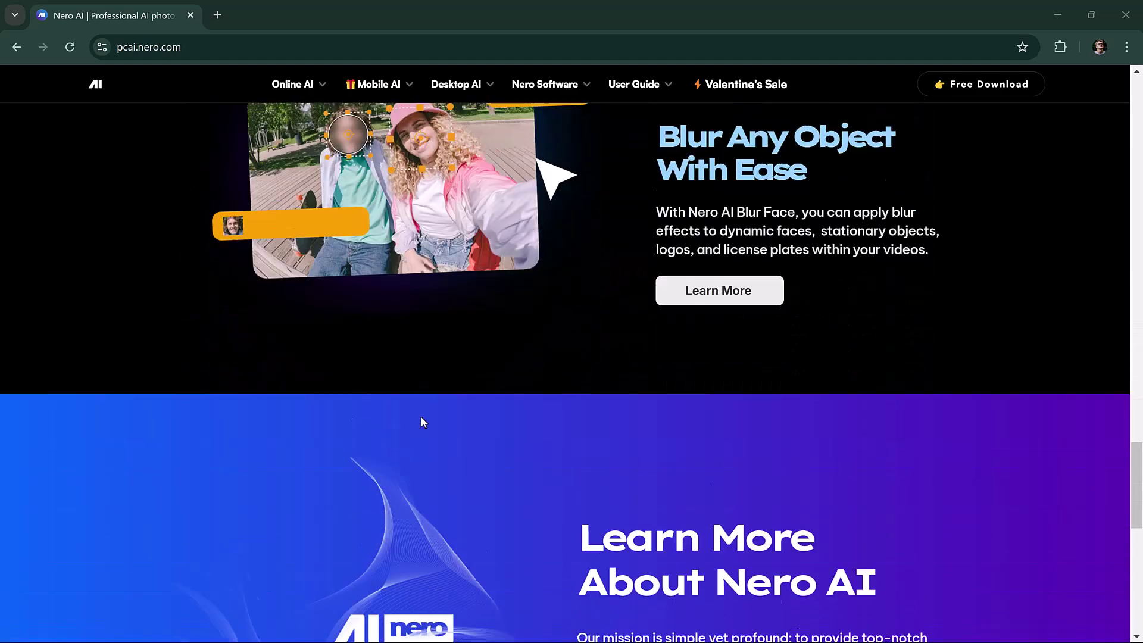
scroll(421, 417, "down", 2)
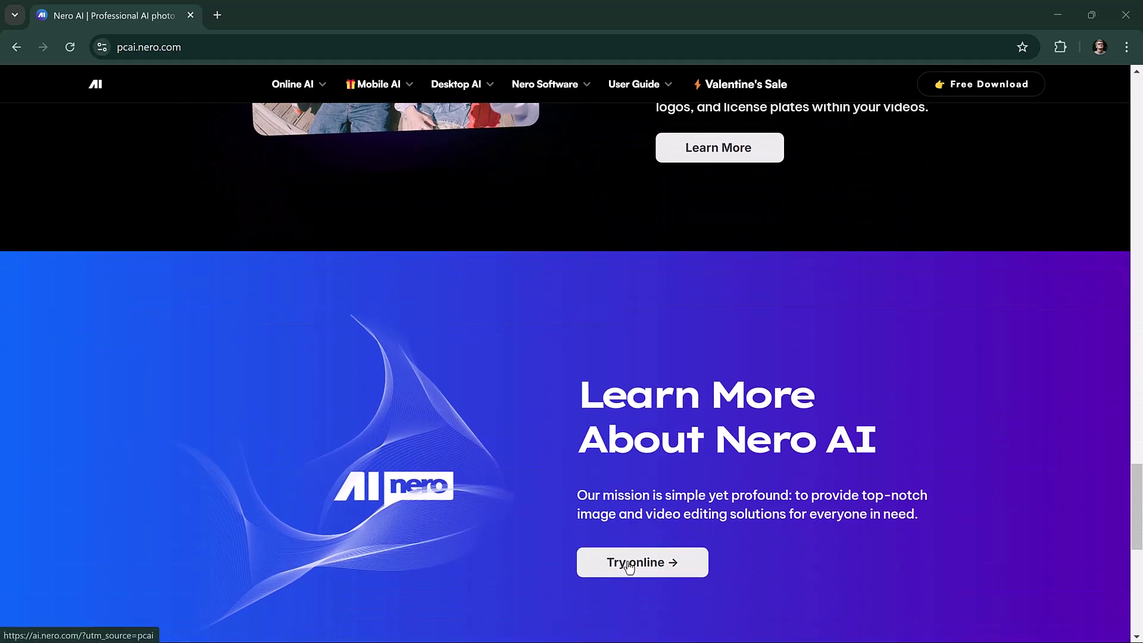
scroll(630, 567, "up", 3)
scroll(629, 567, "up", 5)
scroll(630, 566, "up", 5)
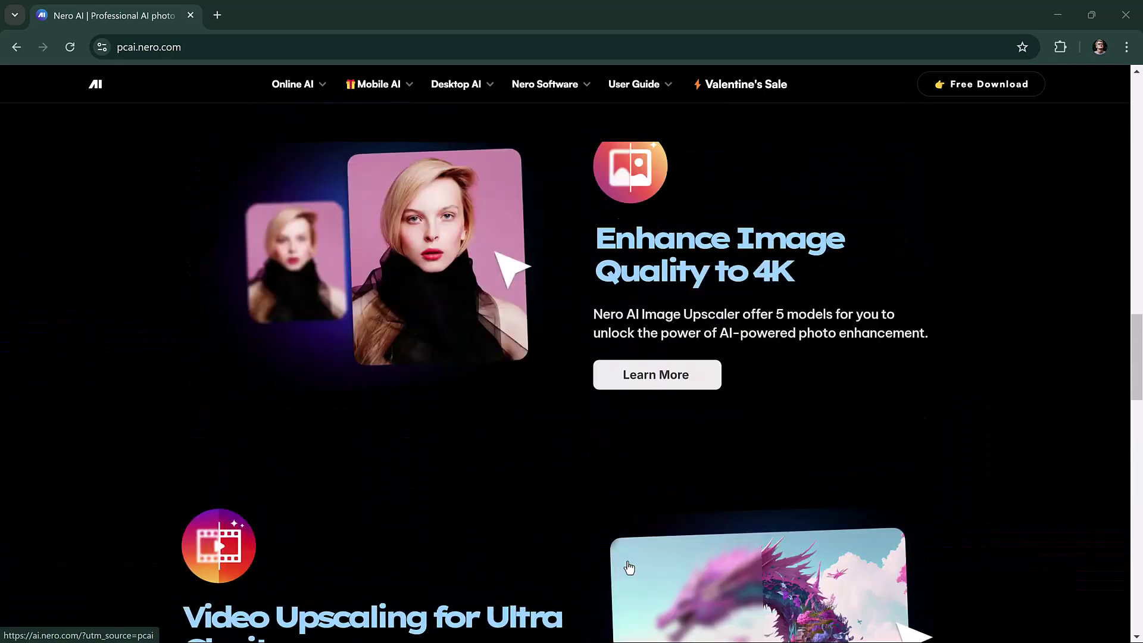
scroll(629, 567, "up", 5)
scroll(629, 568, "up", 3)
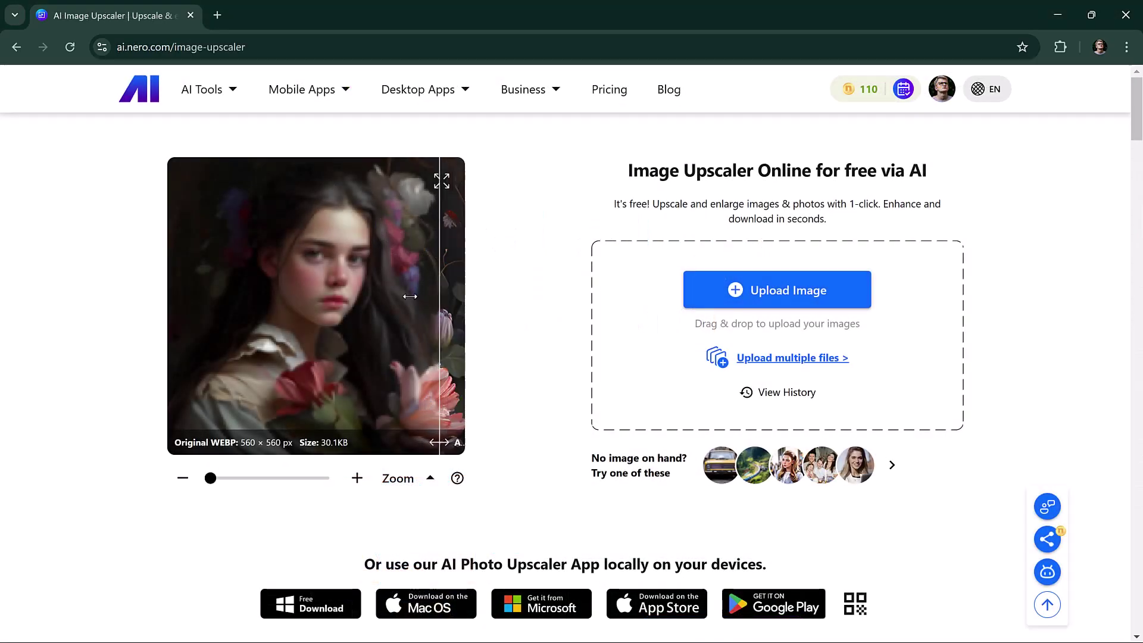
Step: Drag the comparison slider to reveal the enhanced version of the online demo portrait
mouse_move(410, 296)
left_mouse_down()
mouse_move(141, 324)
mouse_move(306, 353)
left_mouse_up()
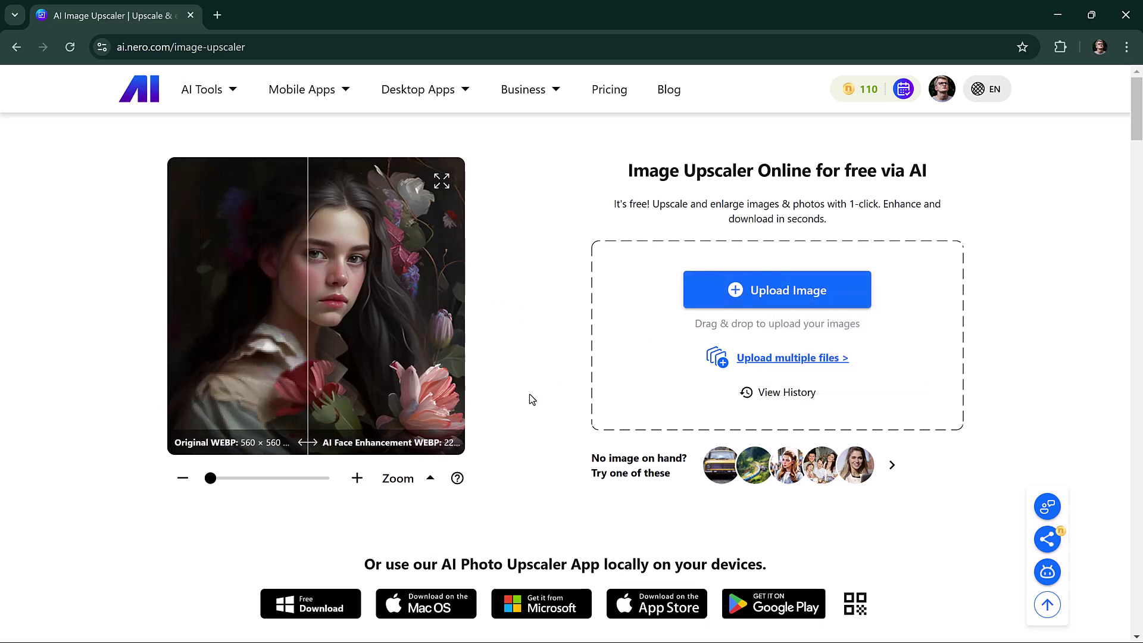
scroll(530, 394, "down", 5)
scroll(530, 394, "down", 5)
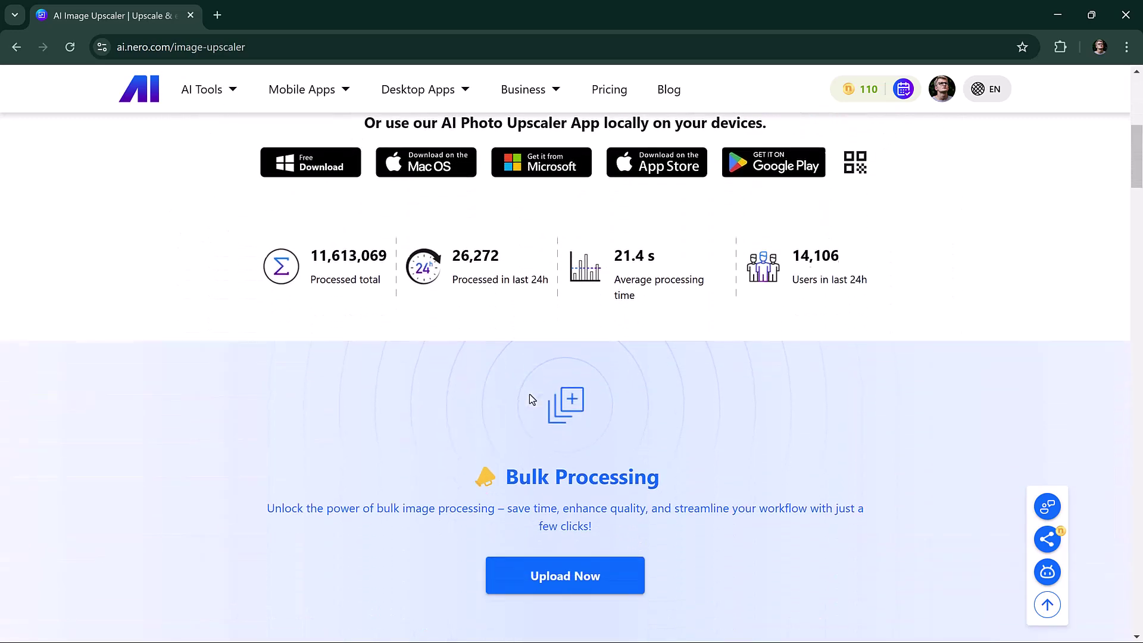
scroll(529, 394, "down", 3)
scroll(530, 393, "down", 3)
scroll(530, 394, "down", 3)
scroll(530, 393, "down", 3)
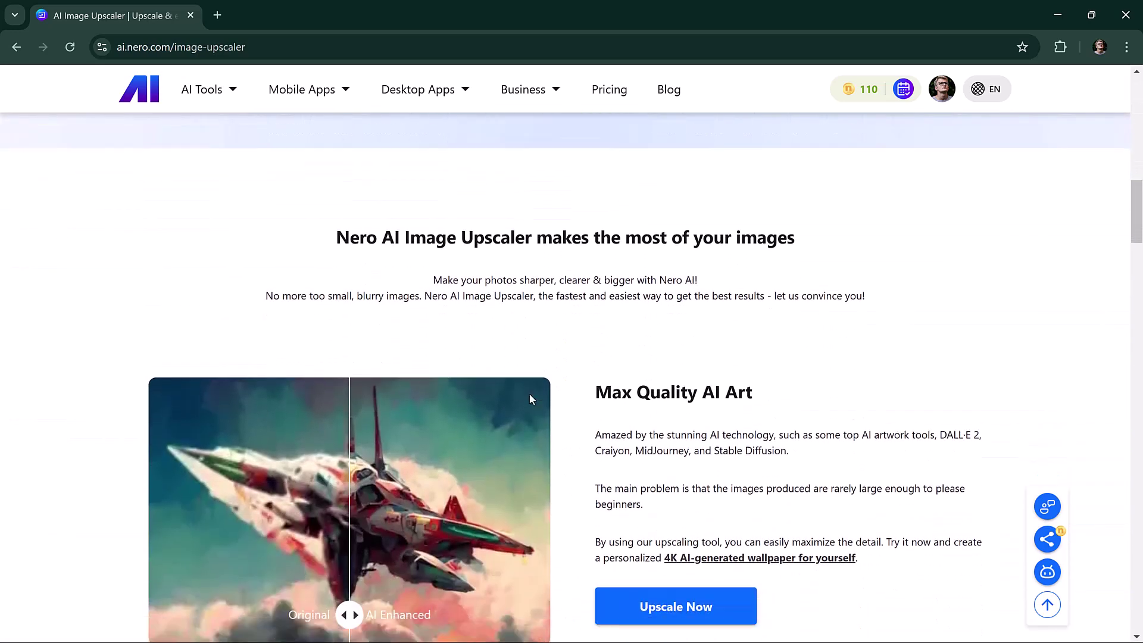
scroll(530, 393, "down", 3)
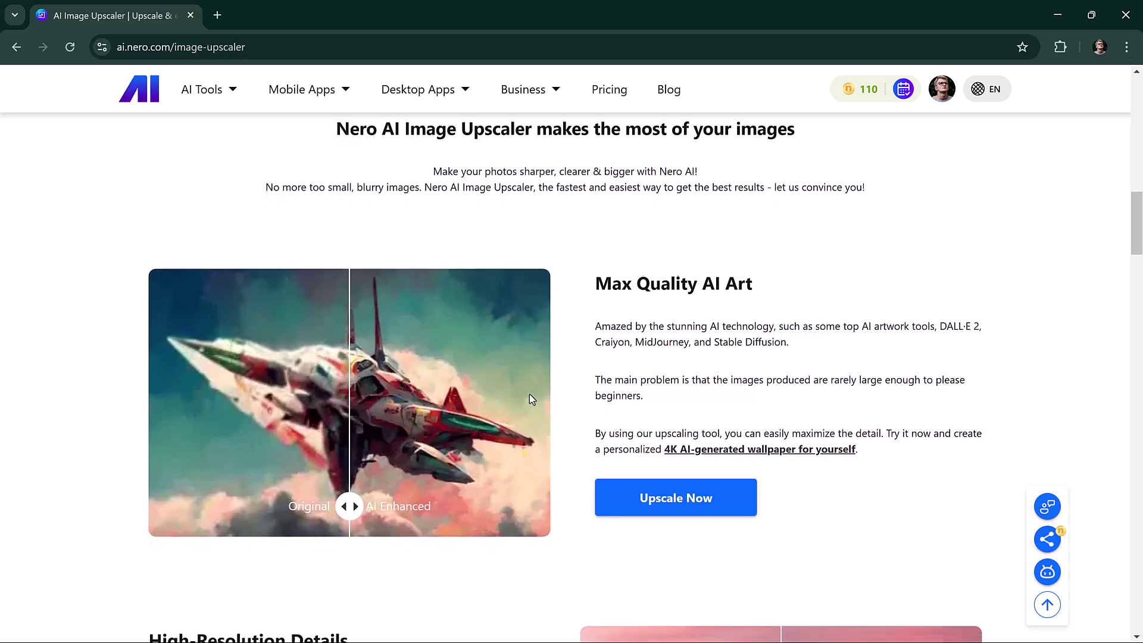
scroll(530, 394, "down", 2)
scroll(530, 394, "down", 2)
scroll(529, 394, "down", 2)
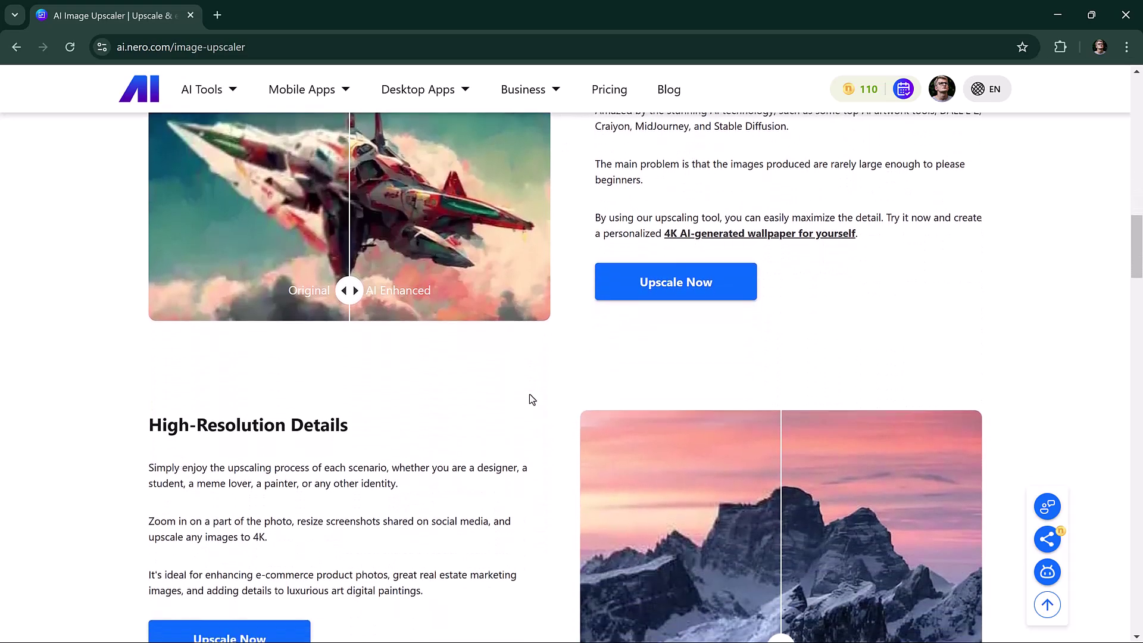
scroll(530, 394, "down", 2)
scroll(529, 394, "down", 2)
scroll(530, 394, "down", 2)
scroll(530, 394, "down", 2)
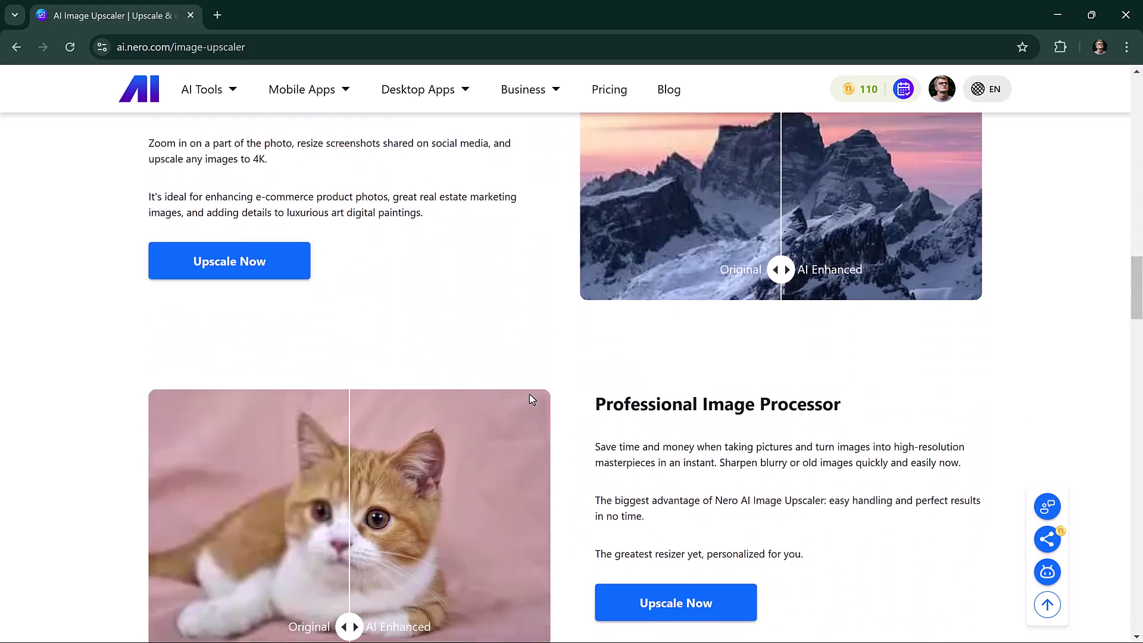
scroll(529, 394, "down", 2)
scroll(529, 394, "down", 2)
scroll(529, 394, "down", 2)
scroll(530, 394, "down", 2)
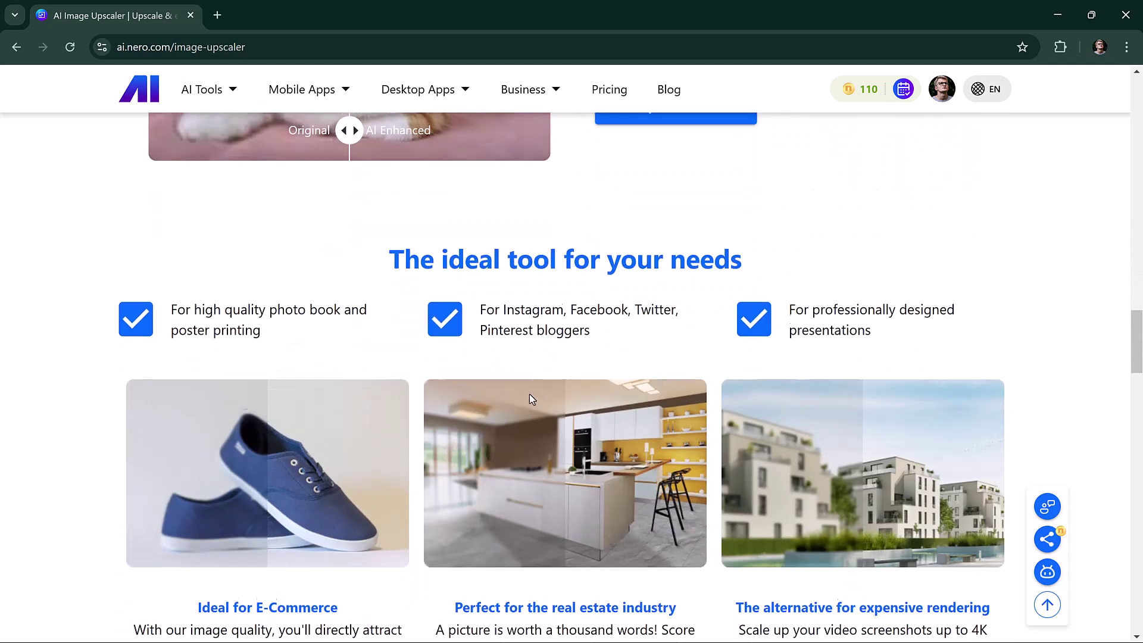
scroll(529, 395, "down", 2)
scroll(529, 394, "down", 1)
scroll(530, 394, "down", 2)
scroll(530, 393, "down", 2)
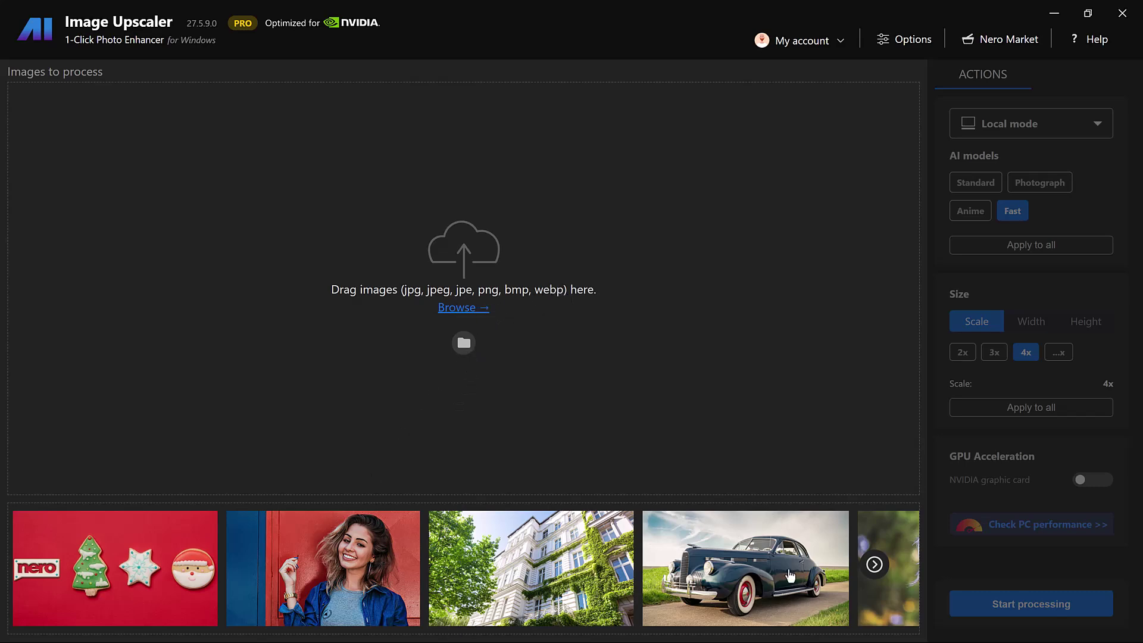
scroll(790, 576, "down", 3)
scroll(714, 576, "down", 5)
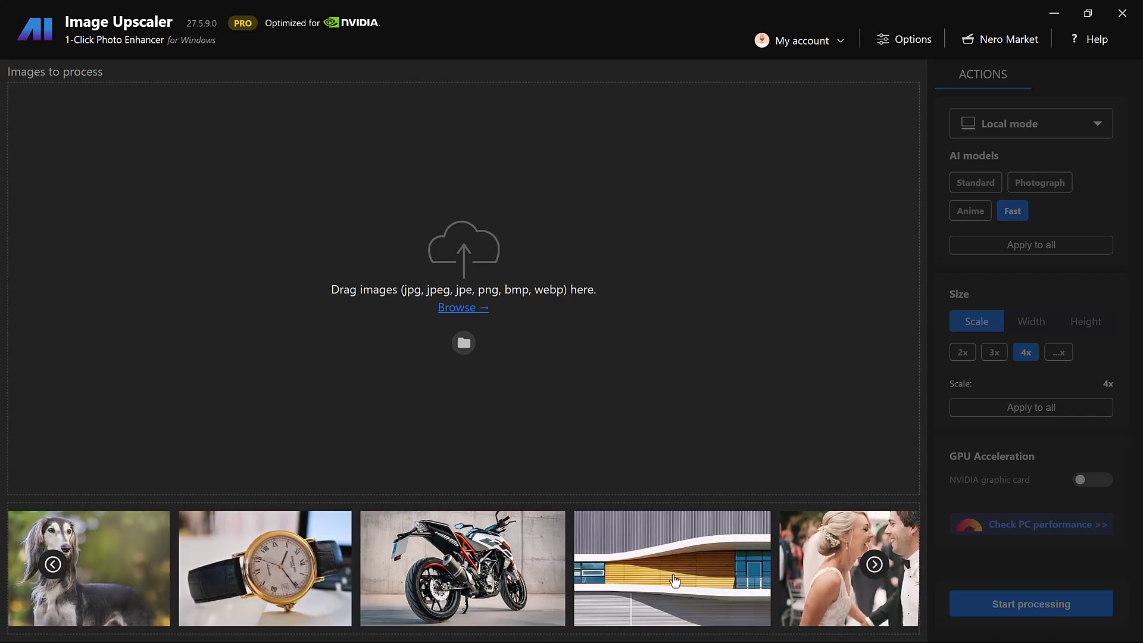
Step: Browse the sample photo strip back and forth, then load the wedding photo
left_click(56, 565)
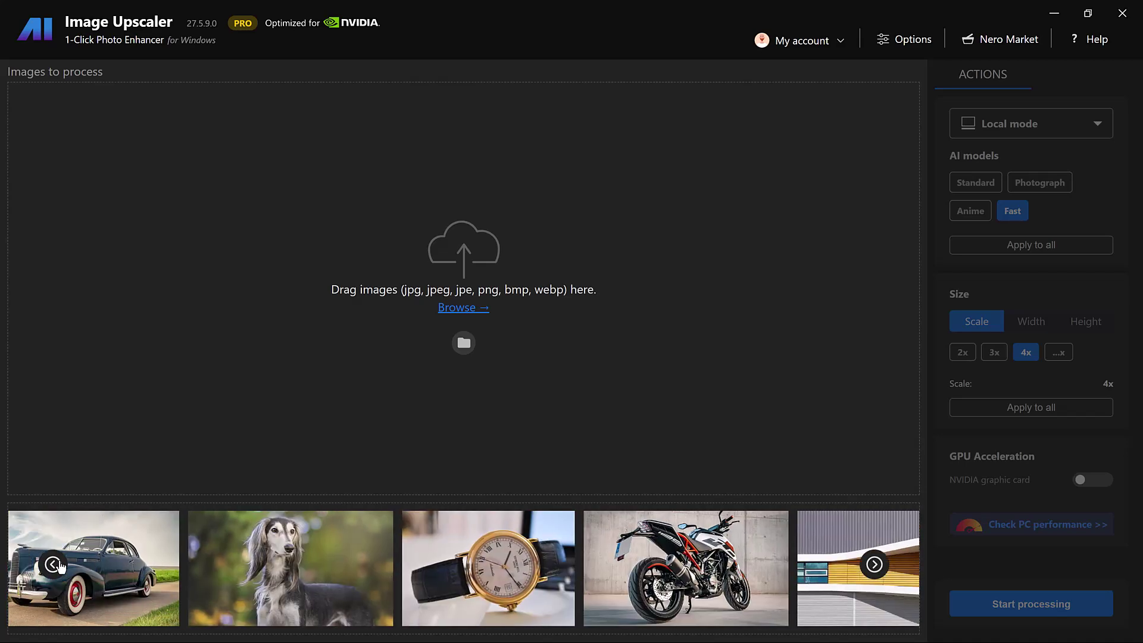
left_click(55, 564)
left_click(54, 565)
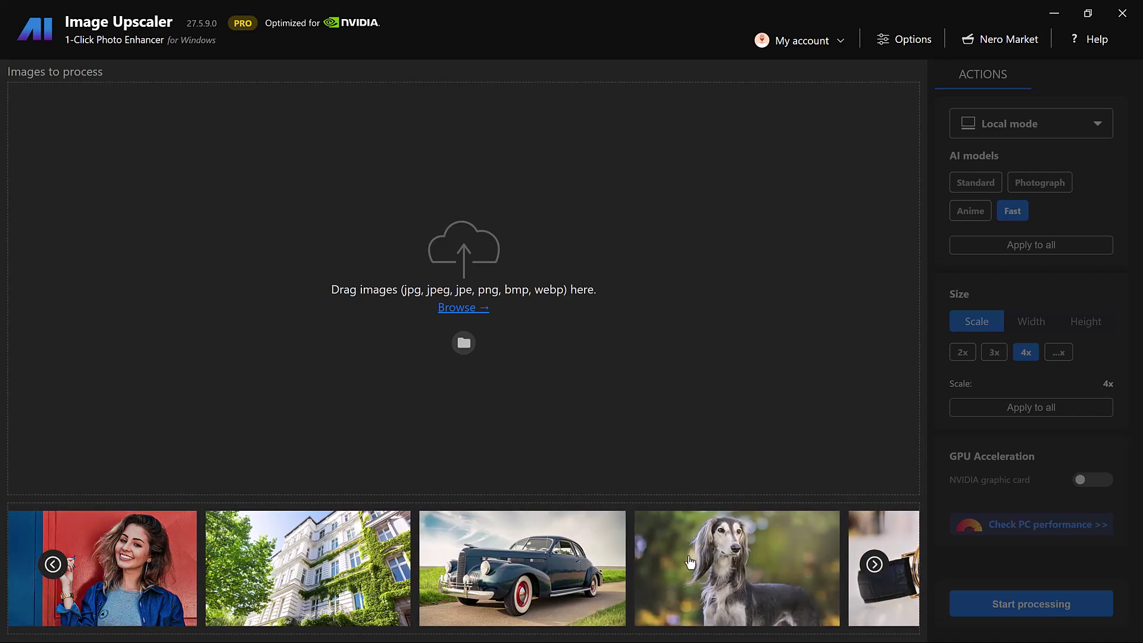
left_click(875, 564)
left_click(874, 565)
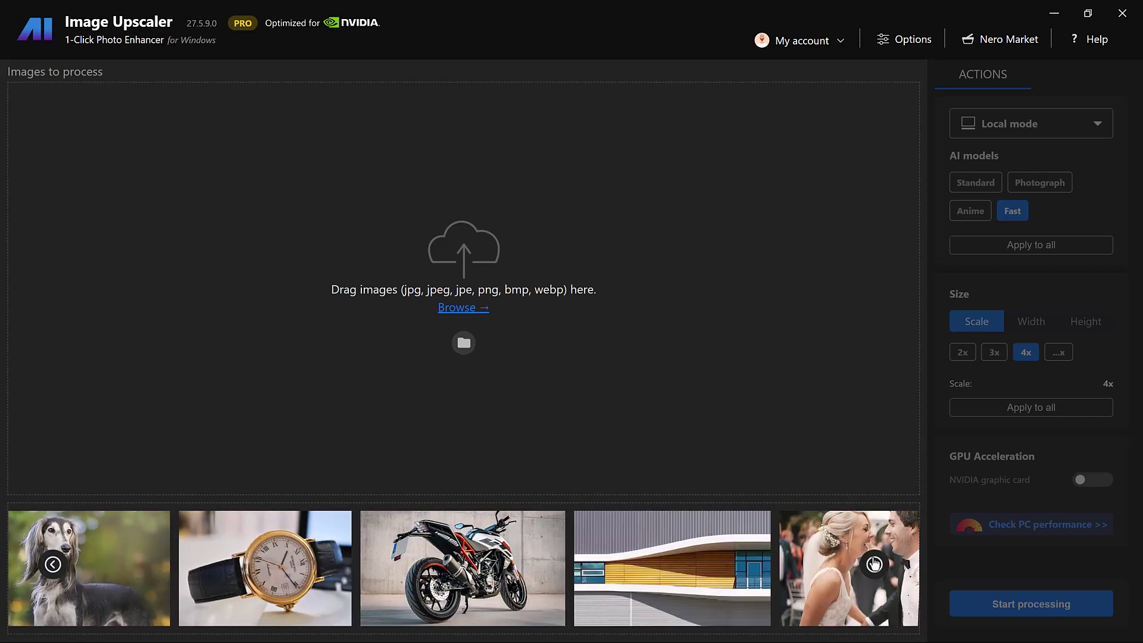
left_click(849, 568)
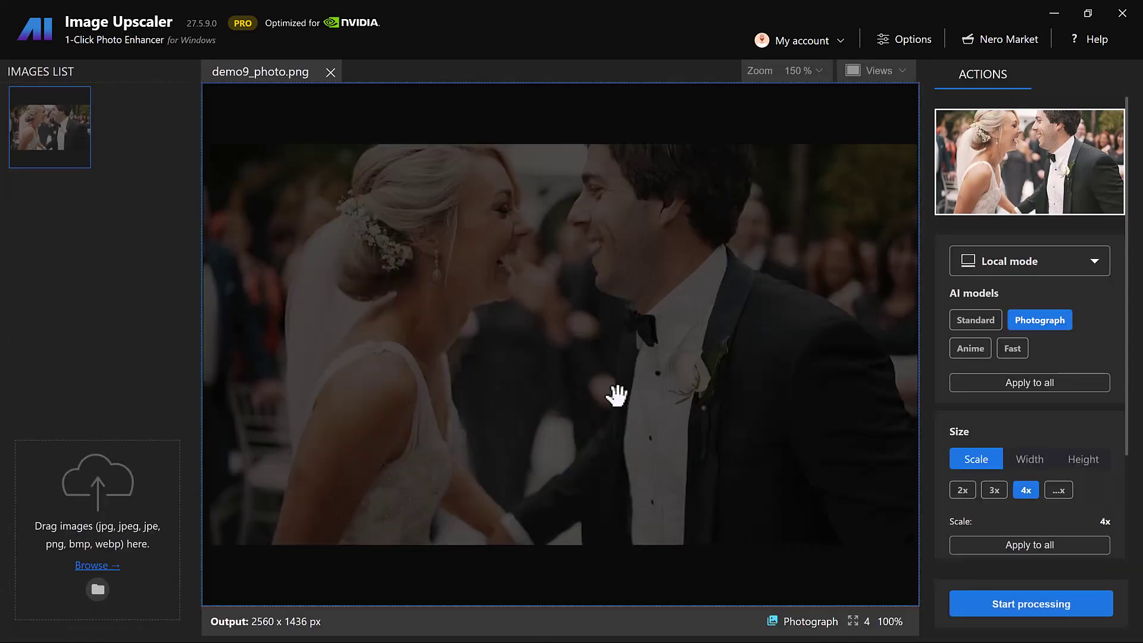
Step: Keep local processing, settle on the Photograph model, and keep sizing by Scale
left_click(999, 269)
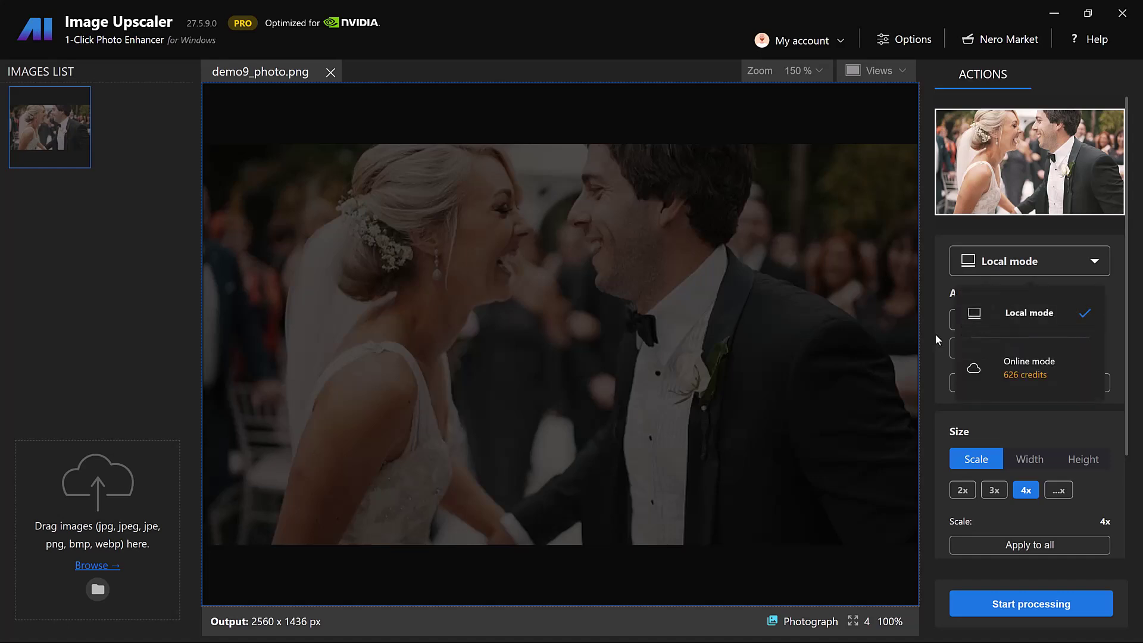
left_click(936, 333)
left_click(975, 320)
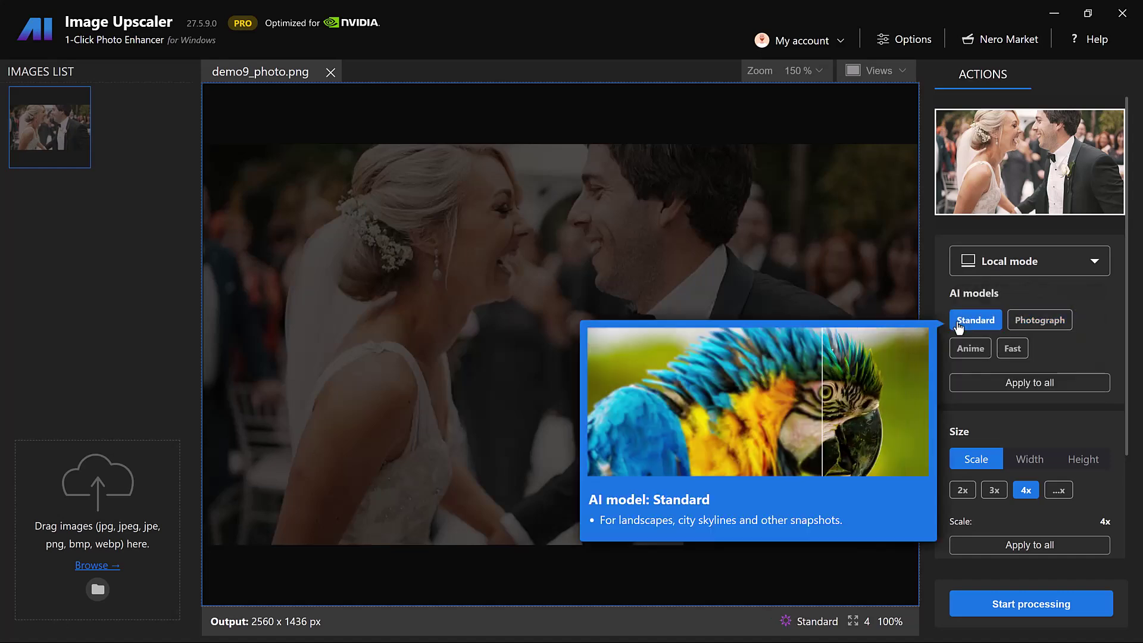
left_click(1023, 323)
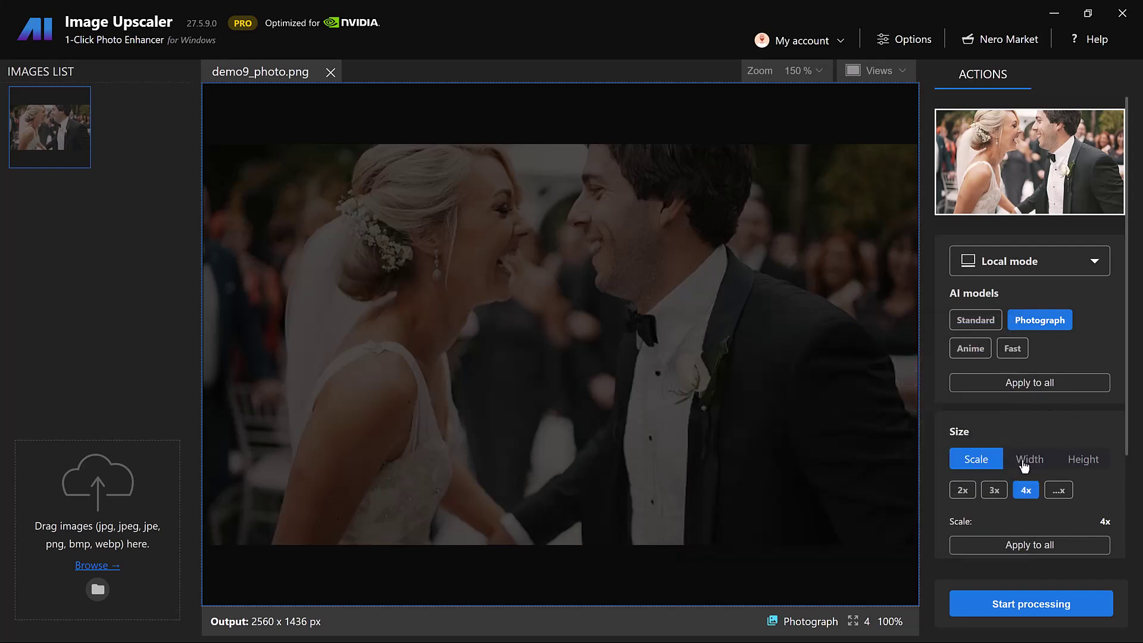
left_click(1025, 463)
left_click(1018, 497)
scroll(1046, 499, "down", 3)
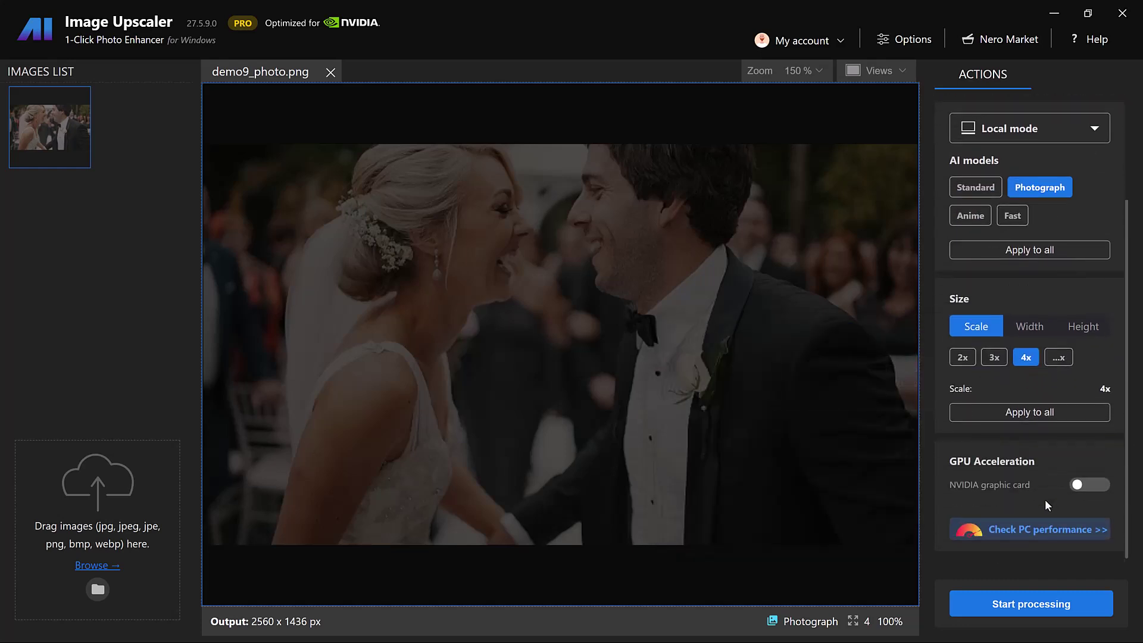
Step: Upscale the wedding photo, then pan both views to the bride's face
left_click(1011, 619)
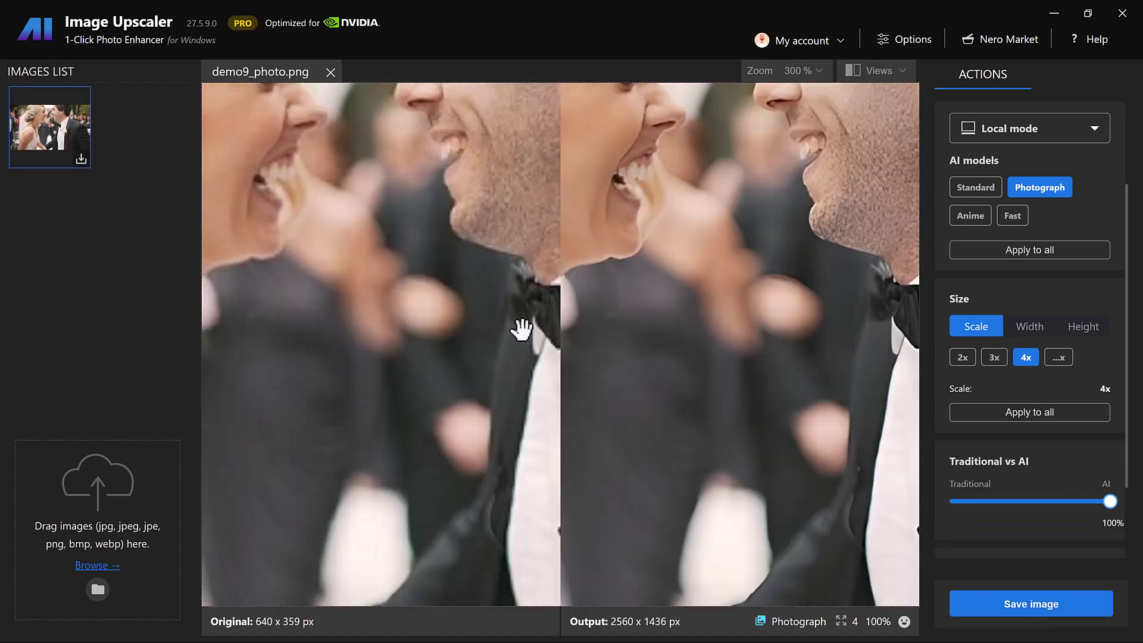
scroll(523, 329, "down", 2)
scroll(522, 329, "down", 2)
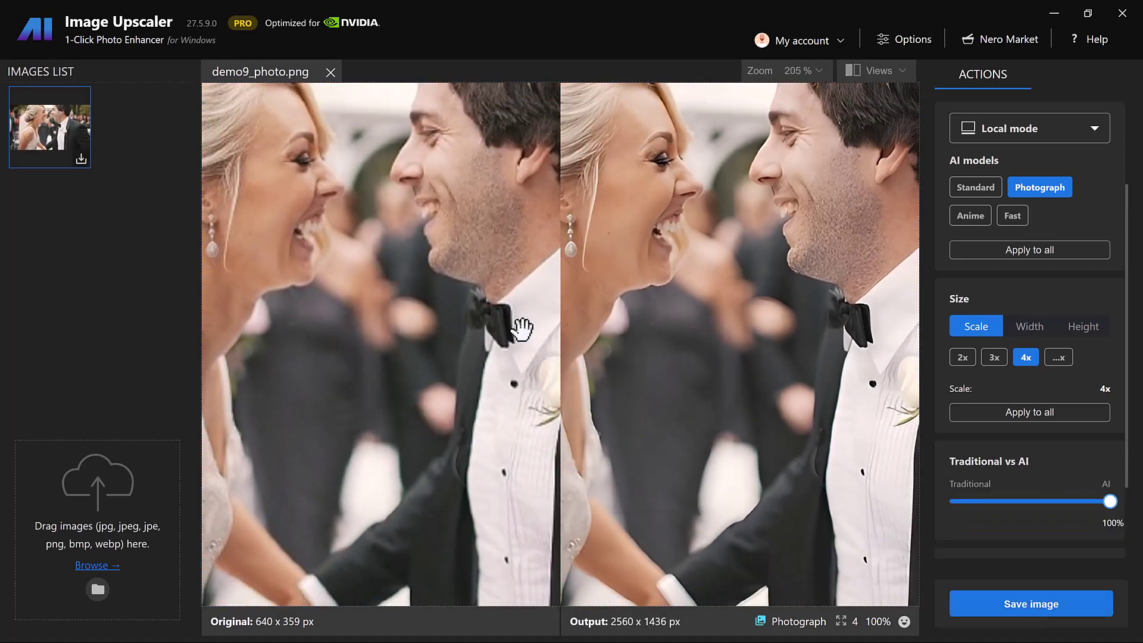
scroll(522, 329, "down", 2)
scroll(521, 329, "down", 2)
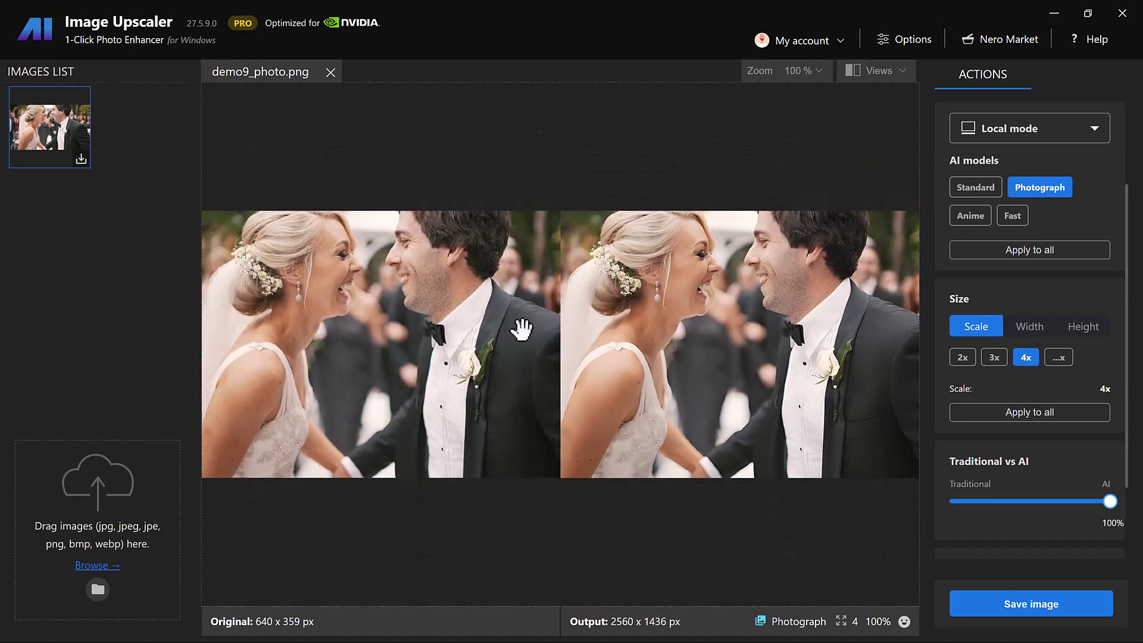
scroll(522, 328, "down", 1)
scroll(522, 329, "up", 1)
scroll(522, 328, "up", 1)
scroll(522, 328, "up", 1)
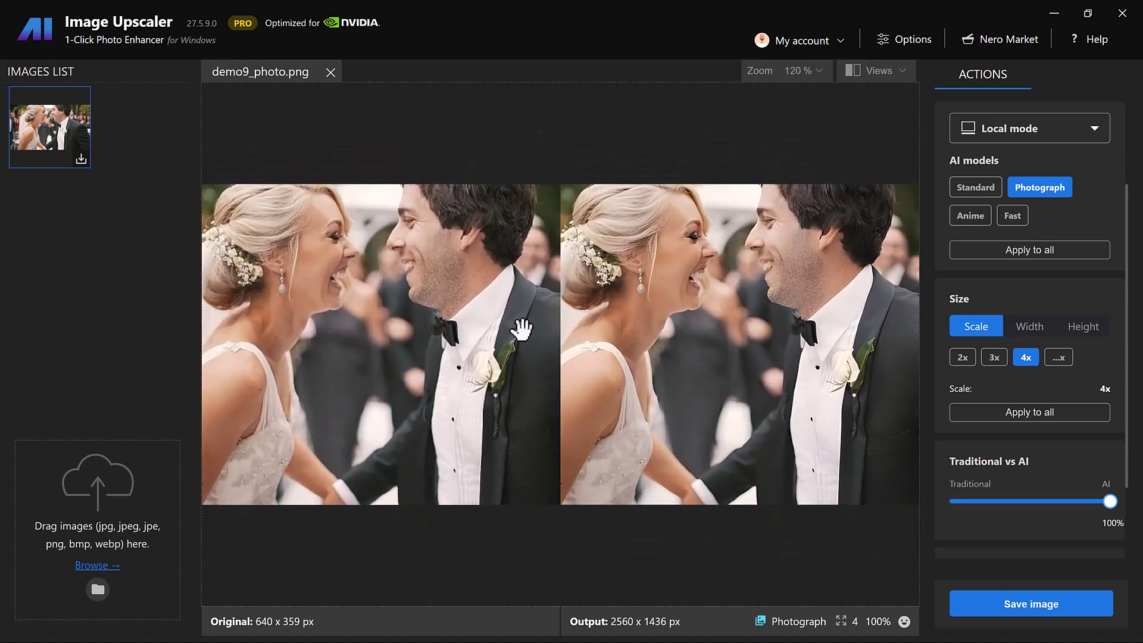
scroll(521, 329, "down", 2)
scroll(522, 329, "down", 1)
scroll(521, 328, "up", 1)
scroll(522, 328, "up", 1)
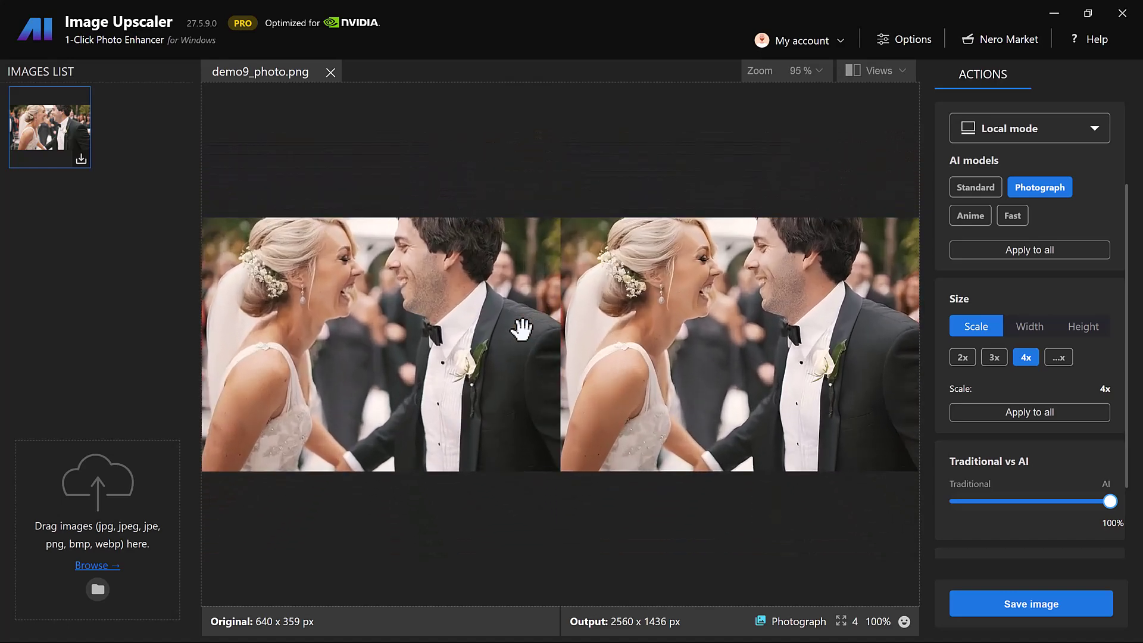
scroll(684, 310, "up", 1)
scroll(684, 309, "up", 1)
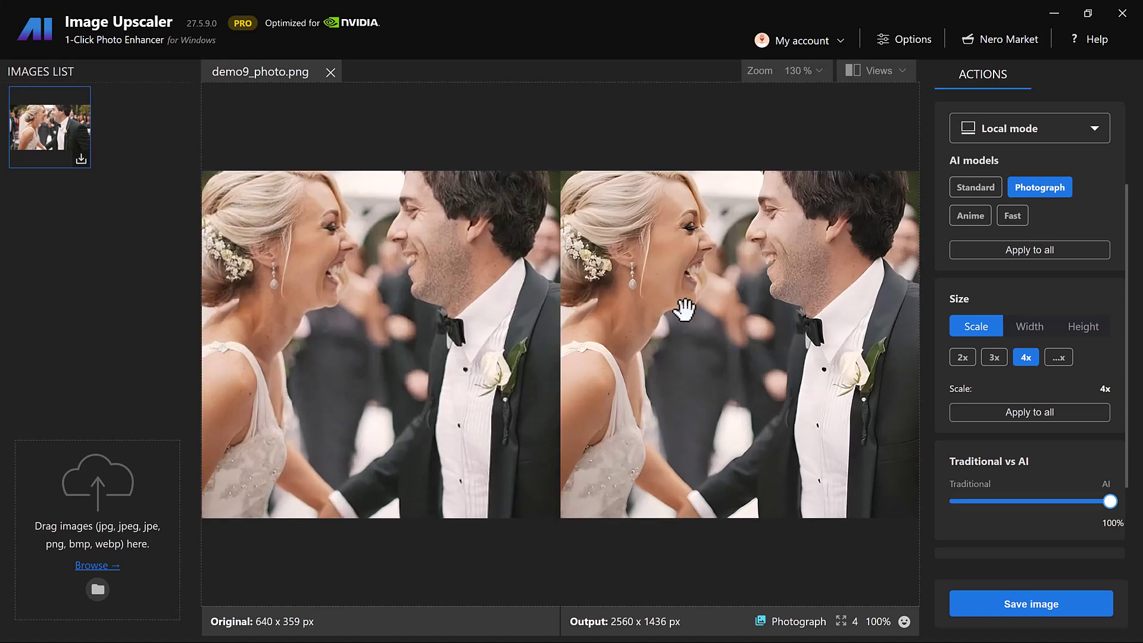
scroll(684, 309, "up", 2)
mouse_move(684, 309)
left_mouse_down()
mouse_move(734, 435)
mouse_move(786, 467)
left_mouse_up()
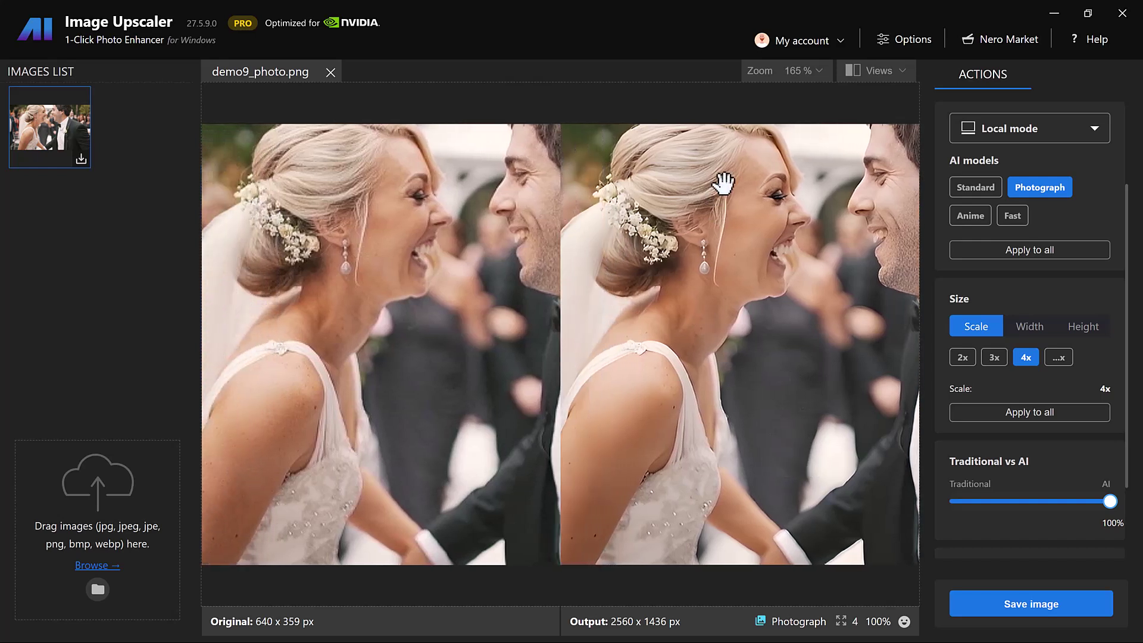
scroll(632, 402, "down", 3)
scroll(631, 402, "down", 3)
scroll(631, 403, "down", 2)
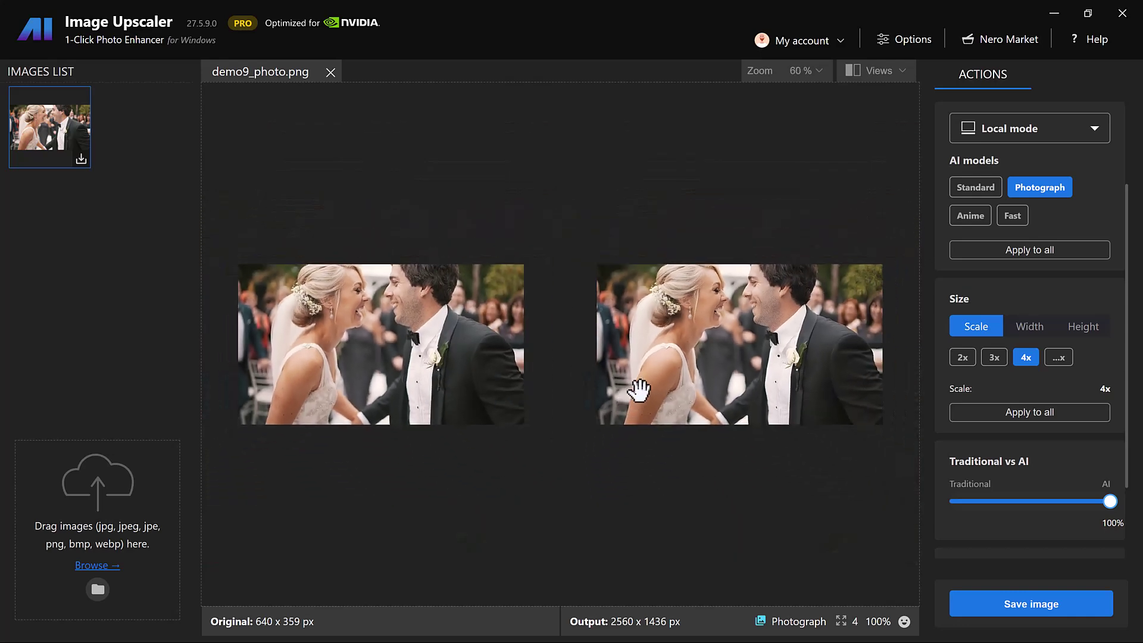
scroll(641, 390, "up", 3)
scroll(640, 390, "down", 3)
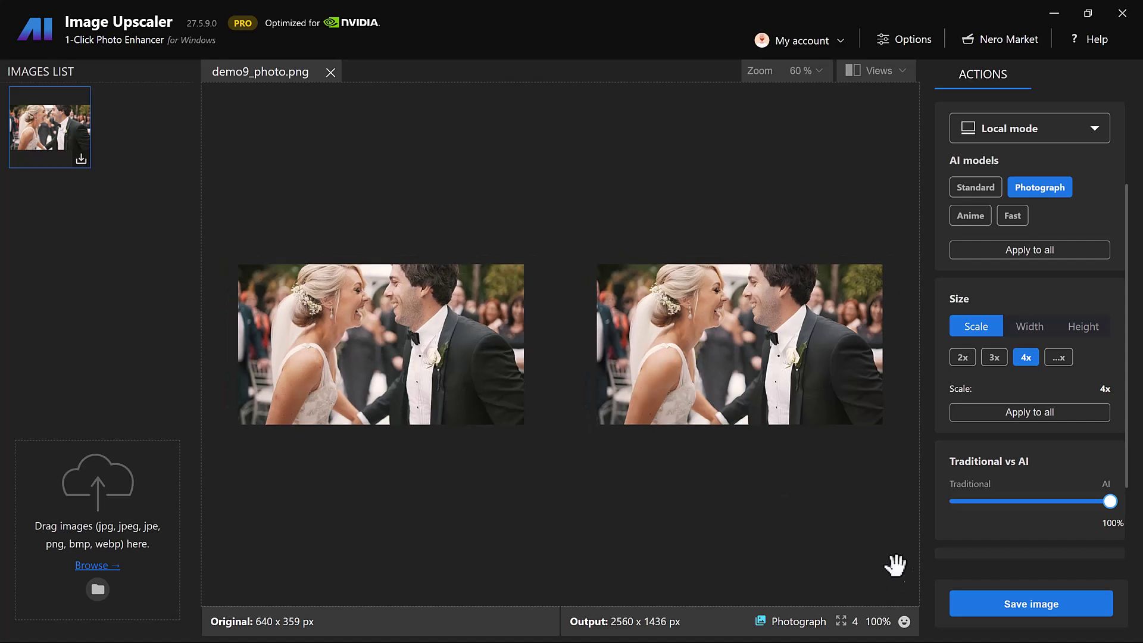
Step: Save the upscaled wedding photo in PNG format under the name NEW
left_click(1008, 605)
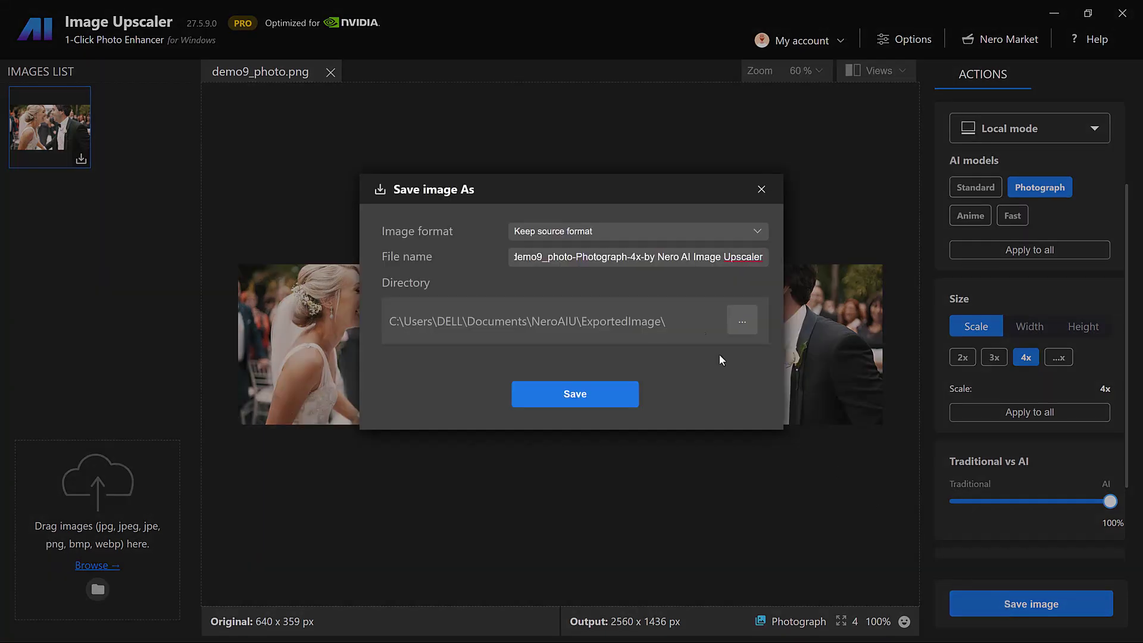
left_click(616, 233)
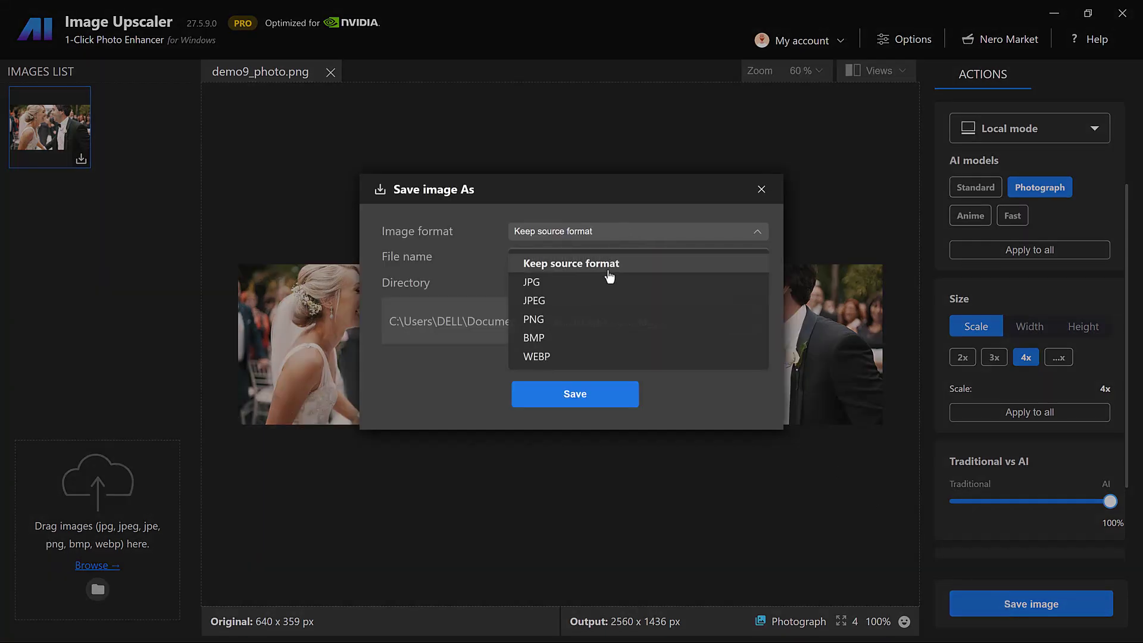
left_click(607, 322)
key("ctrl+a")
type("NEW")
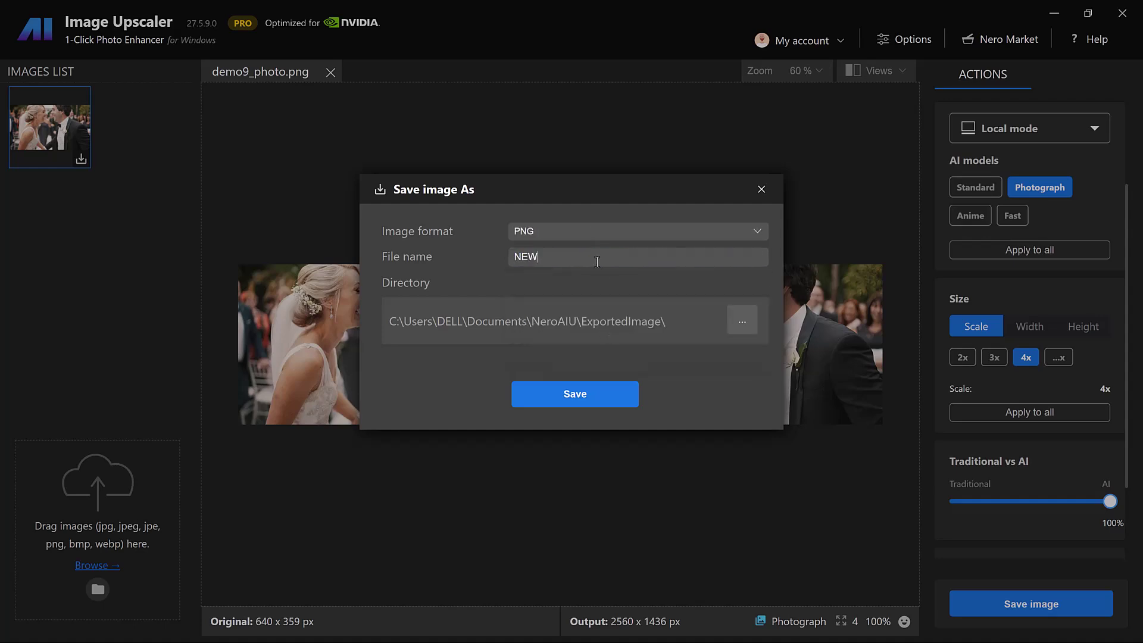
left_click(571, 393)
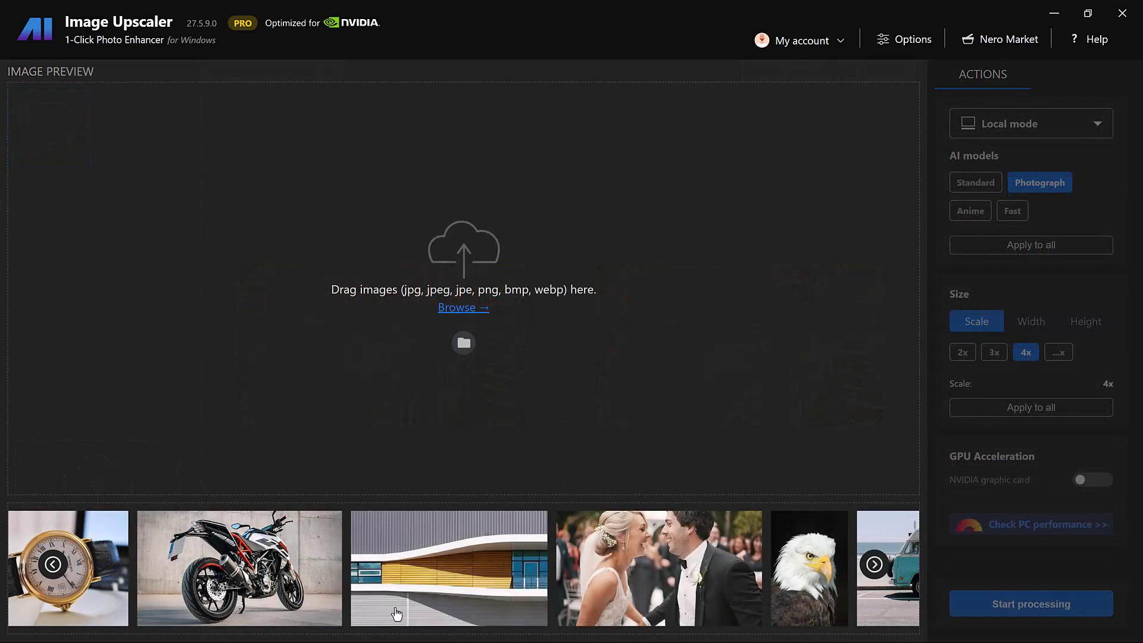
Step: Browse back through the sample strip and load the vintage car photo
left_click(51, 564)
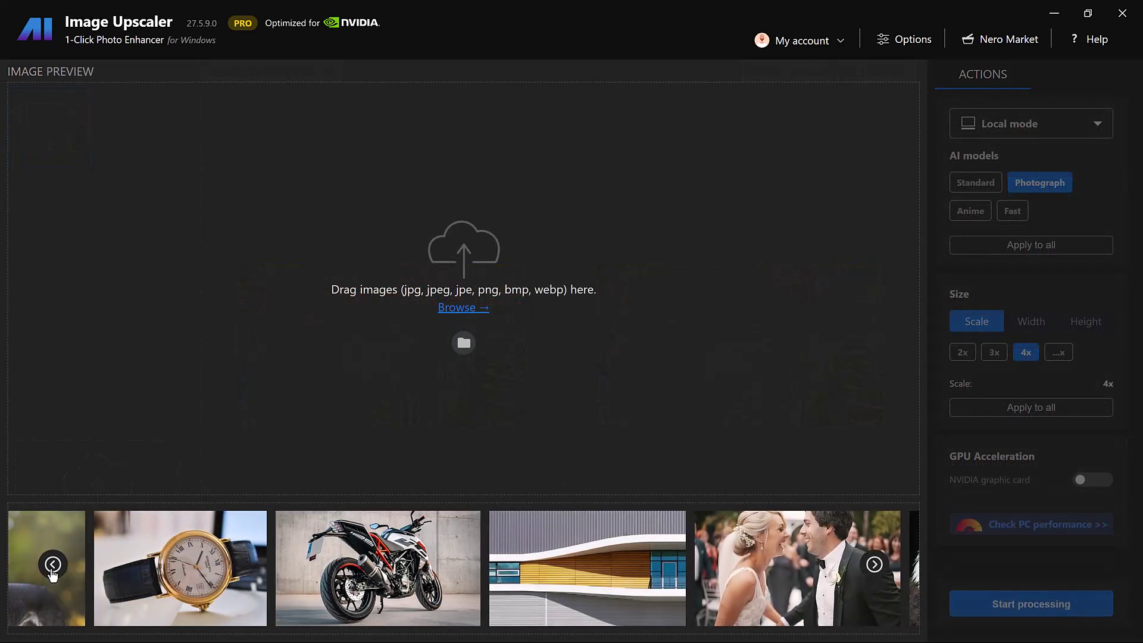
left_click(52, 565)
left_click(52, 565)
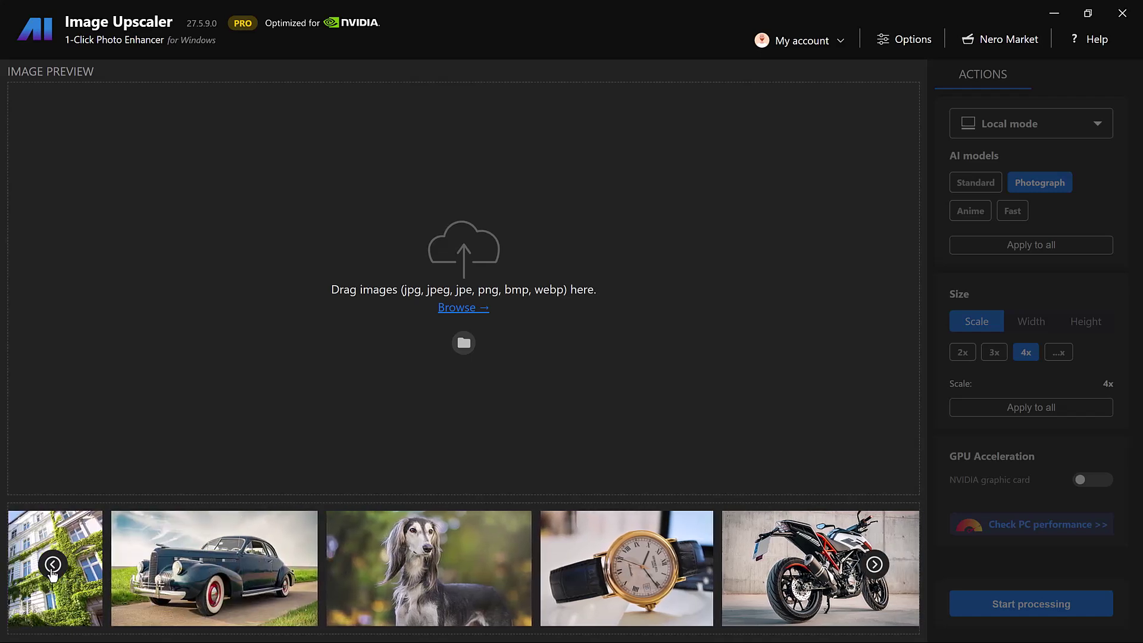
left_click(52, 564)
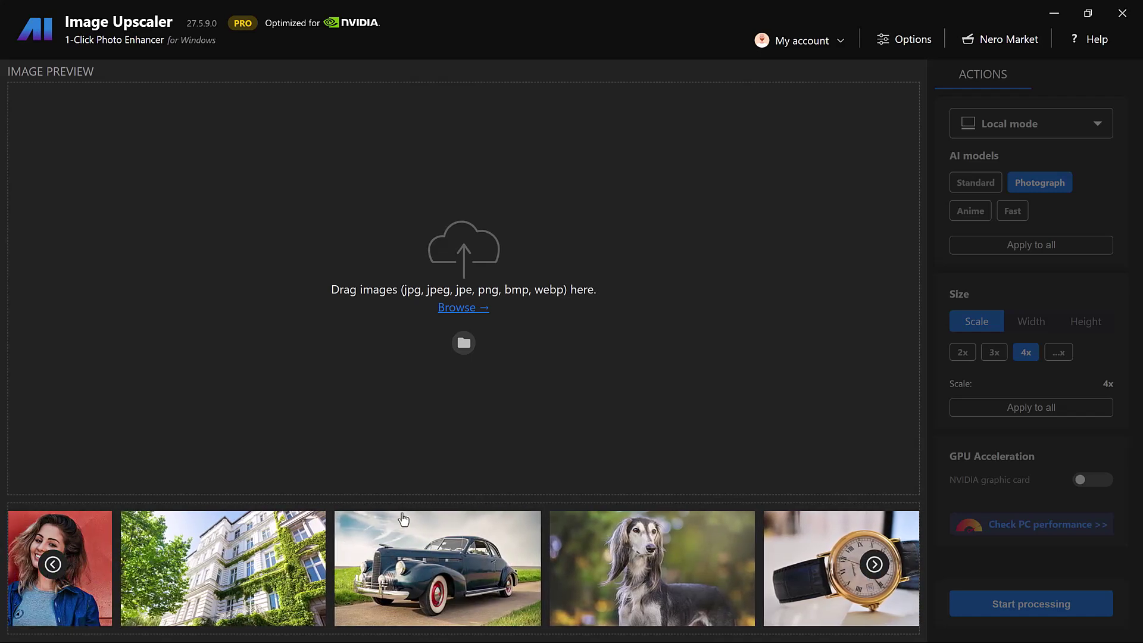
left_click(431, 563)
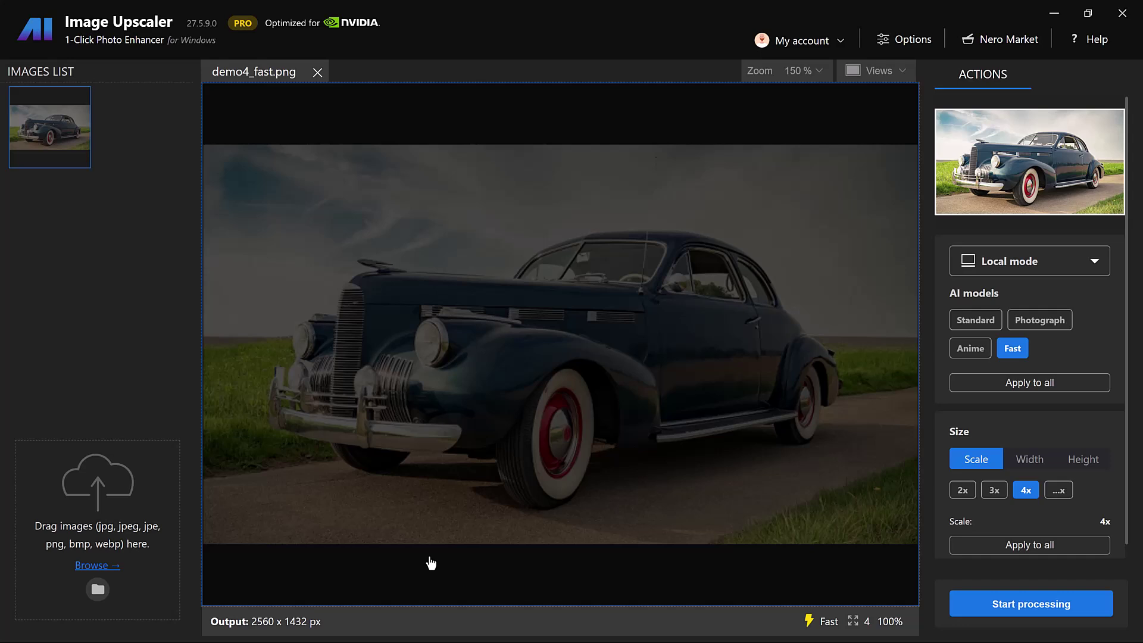
Step: Upscale the car photo 4x by Scale with the Fast model
left_click(973, 321)
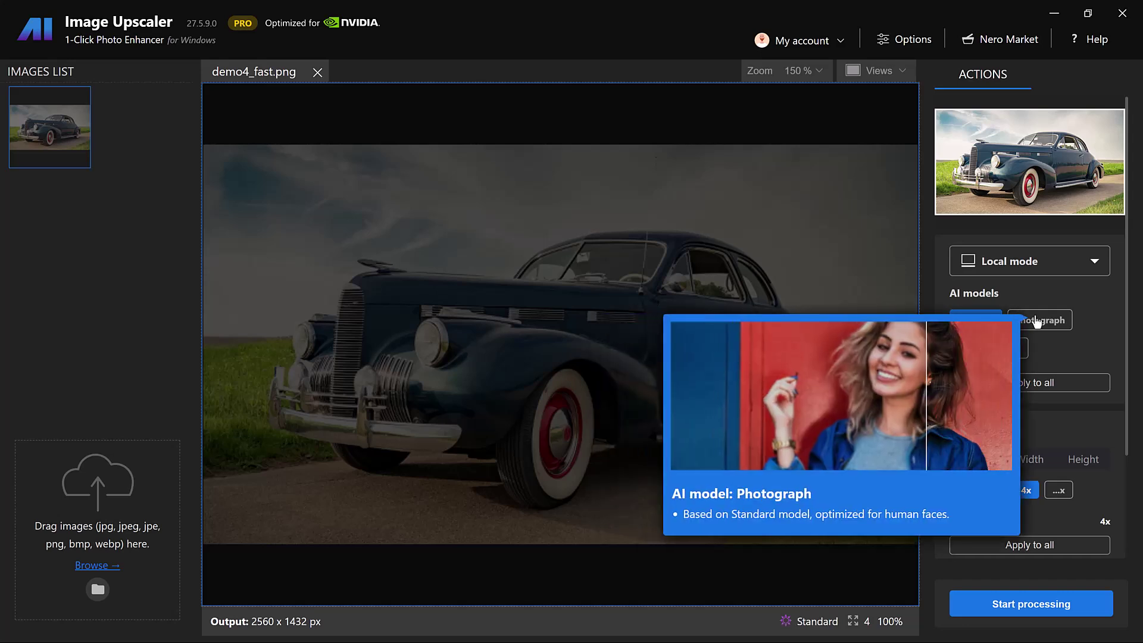
left_click(1012, 348)
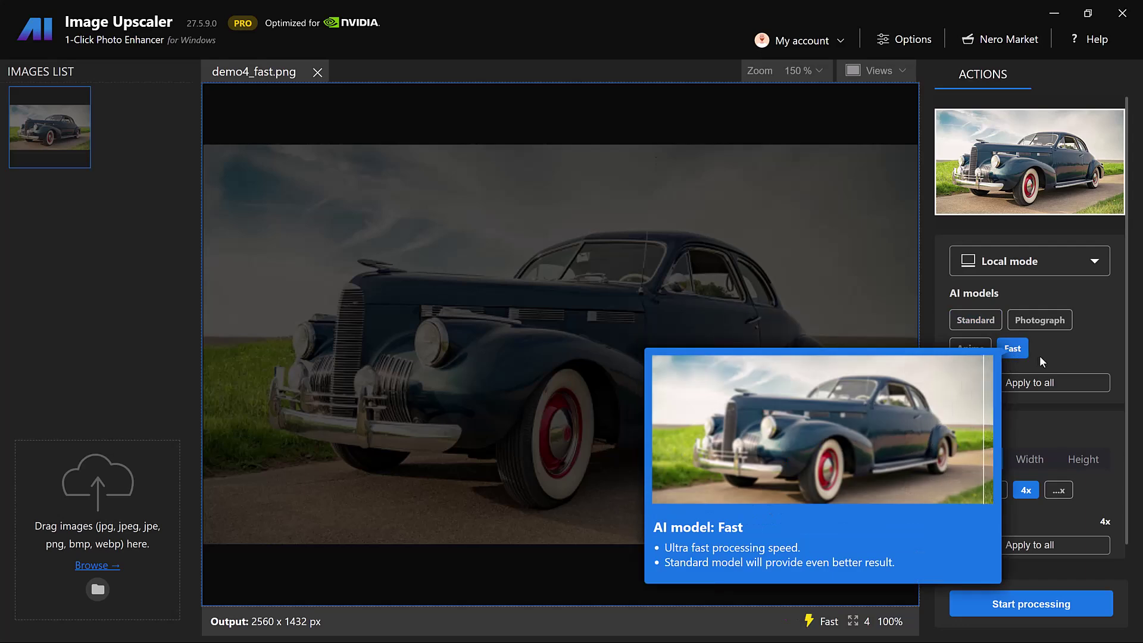
mouse_move(1030, 382)
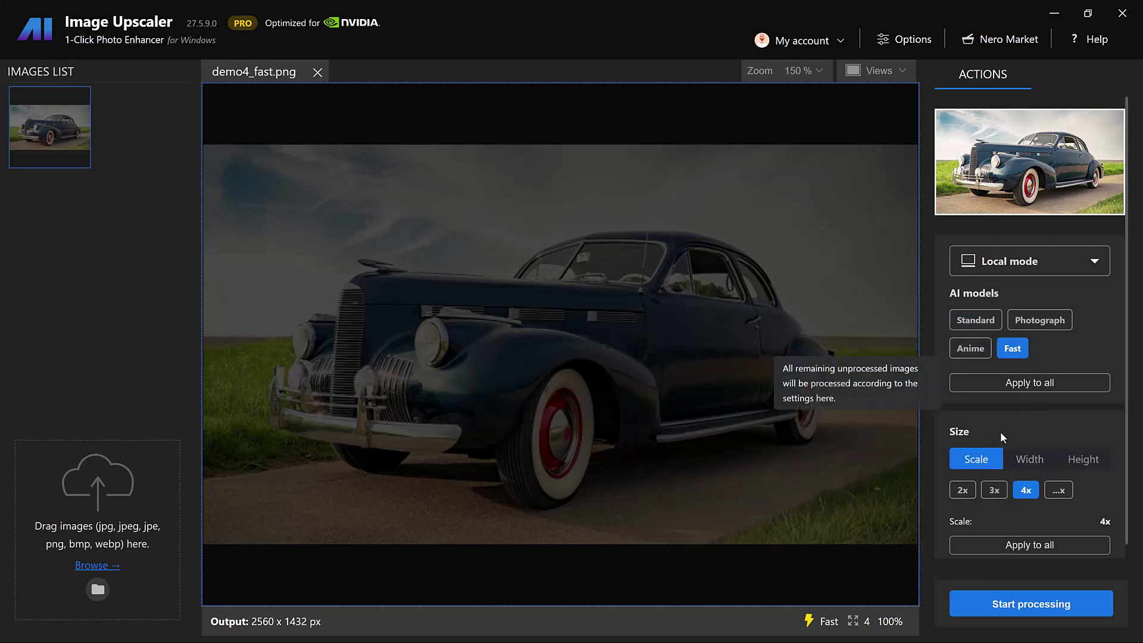
left_click(1022, 461)
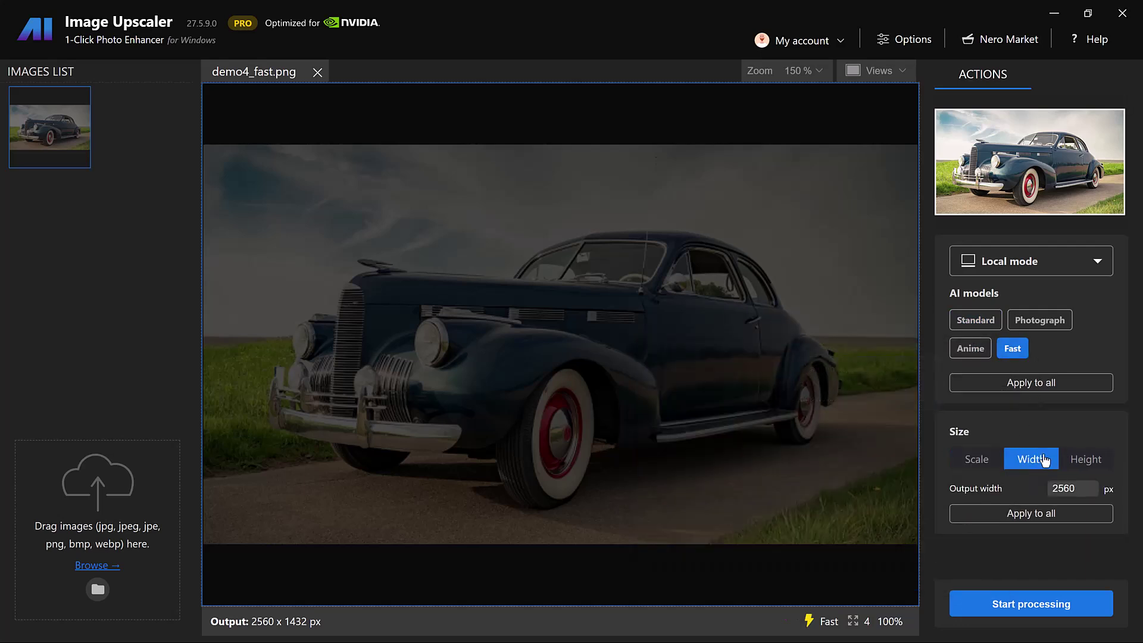
left_click(1075, 462)
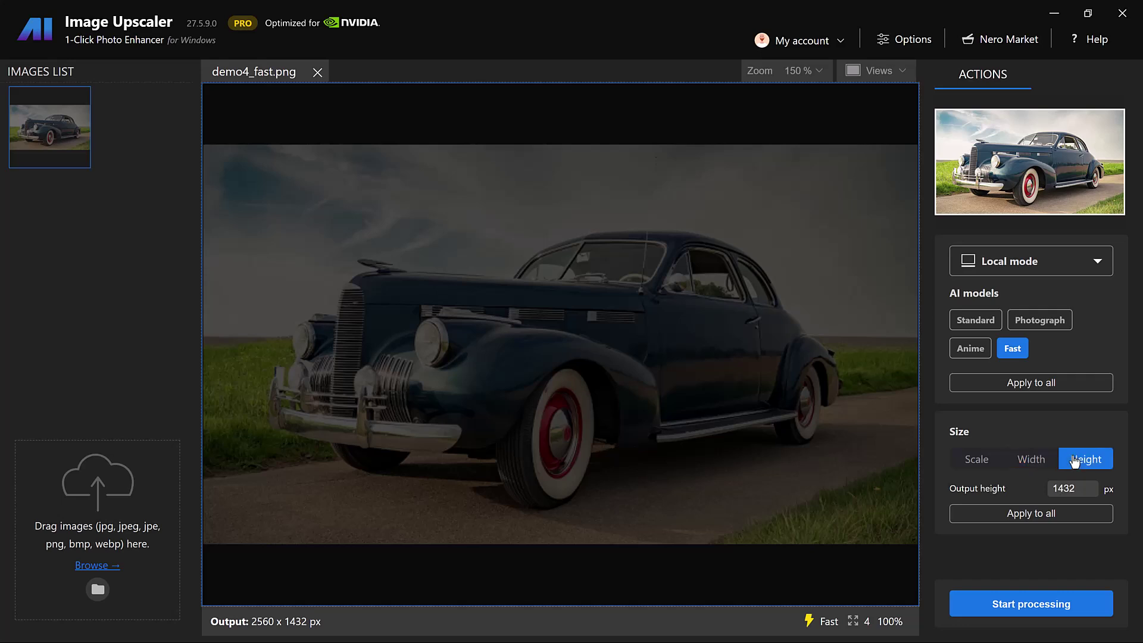
left_click(977, 459)
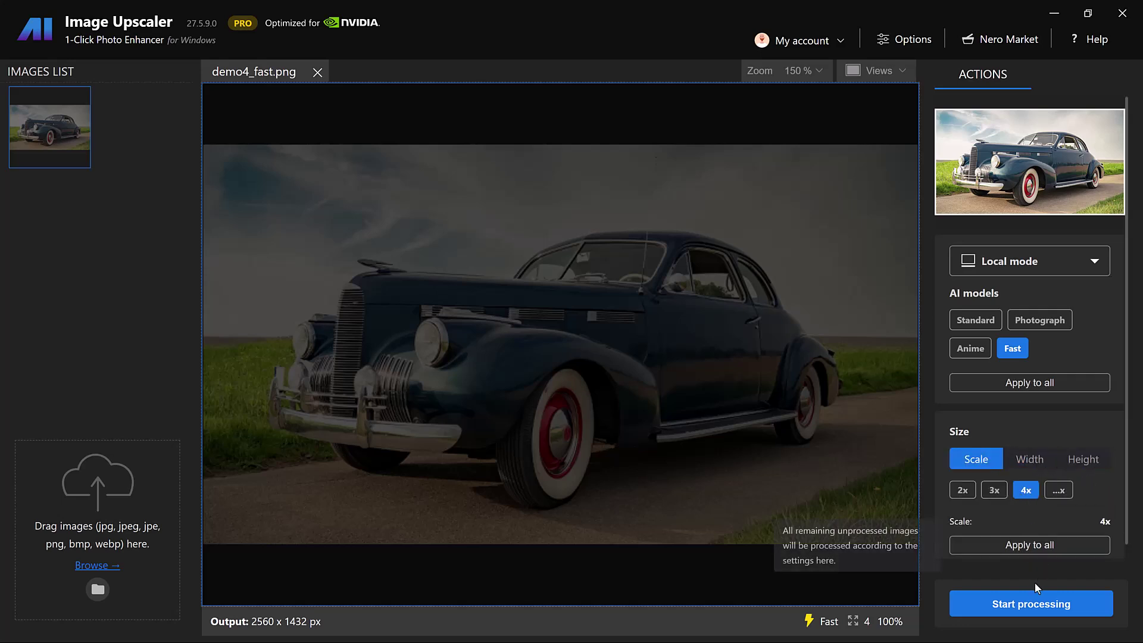
left_click(1032, 603)
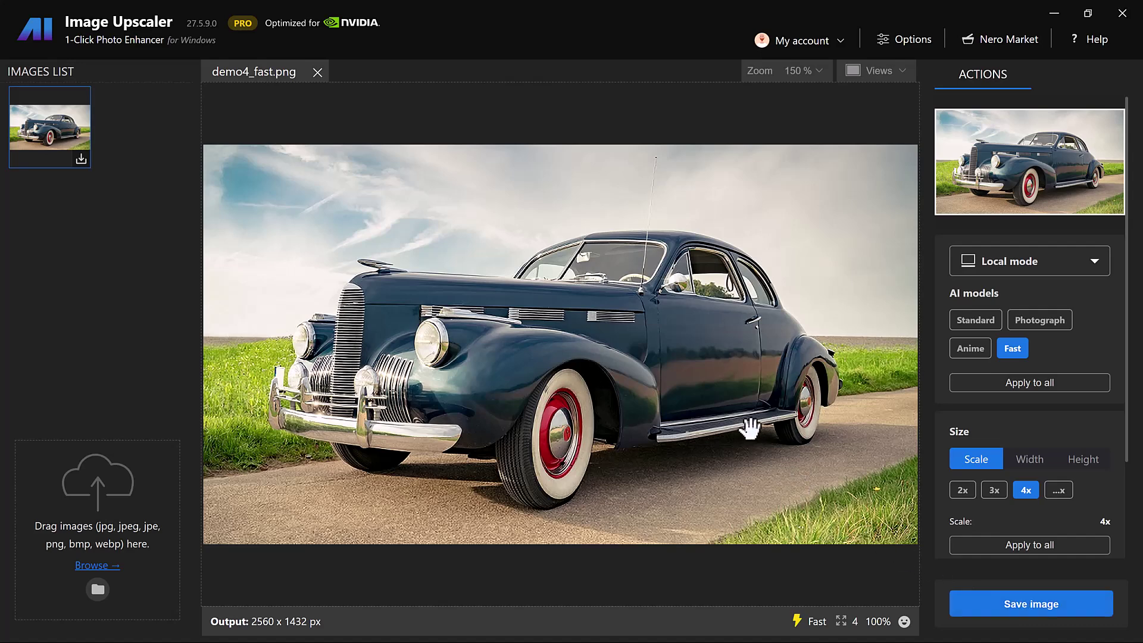
scroll(750, 429, "down", 3)
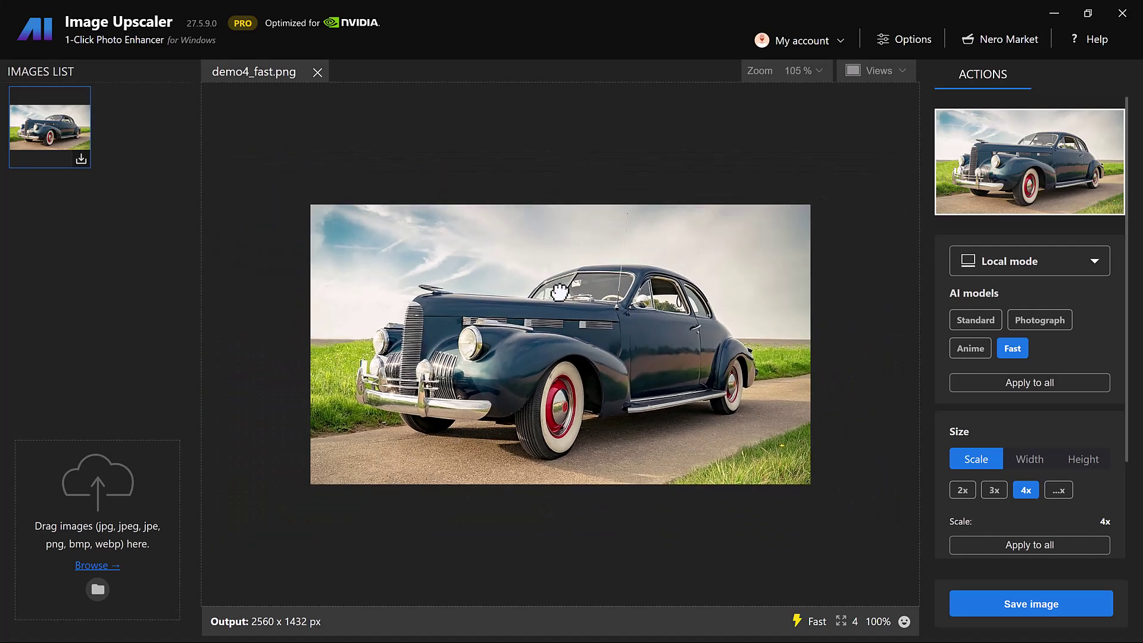
scroll(561, 292, "down", 3)
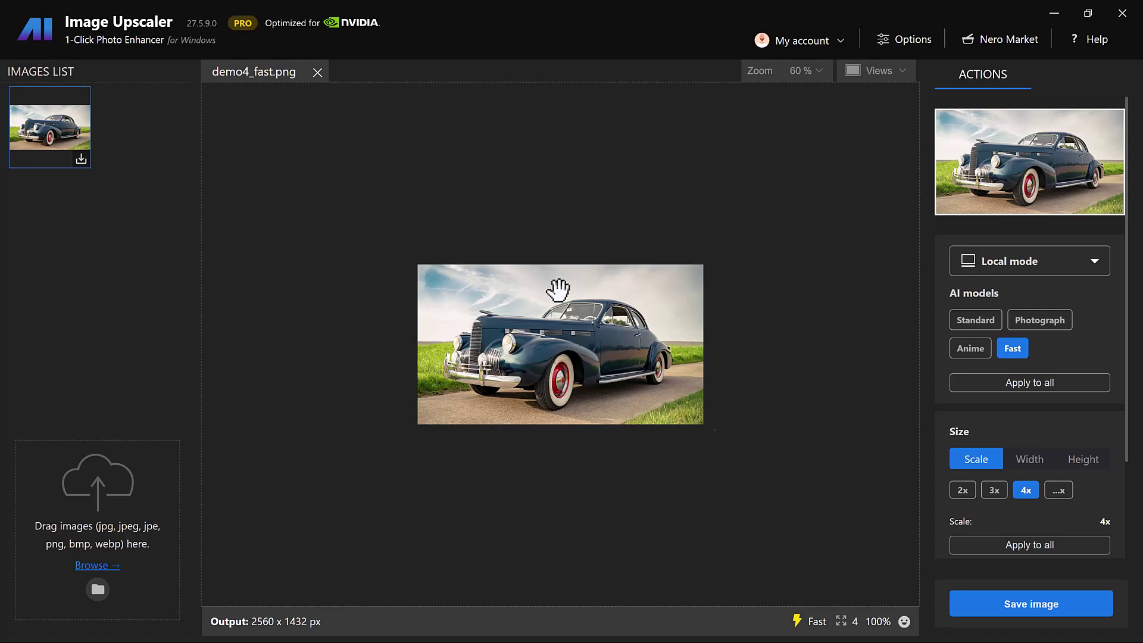
scroll(559, 289, "up", 3)
scroll(558, 290, "up", 3)
scroll(558, 289, "up", 3)
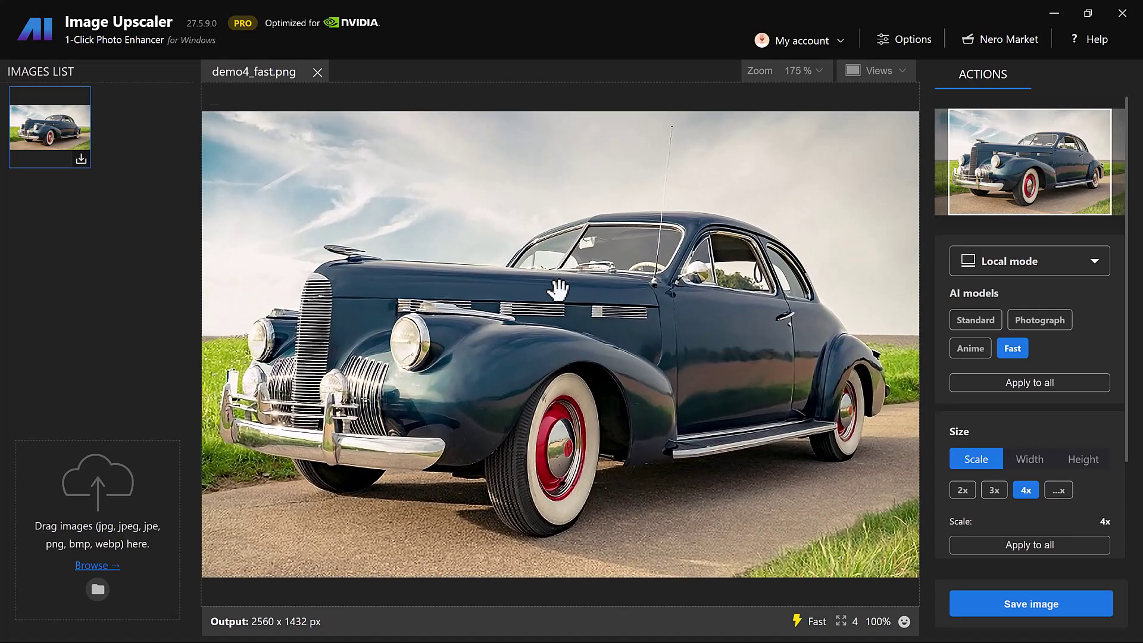
scroll(559, 289, "up", 2)
scroll(559, 290, "up", 2)
scroll(558, 290, "up", 1)
scroll(558, 289, "up", 1)
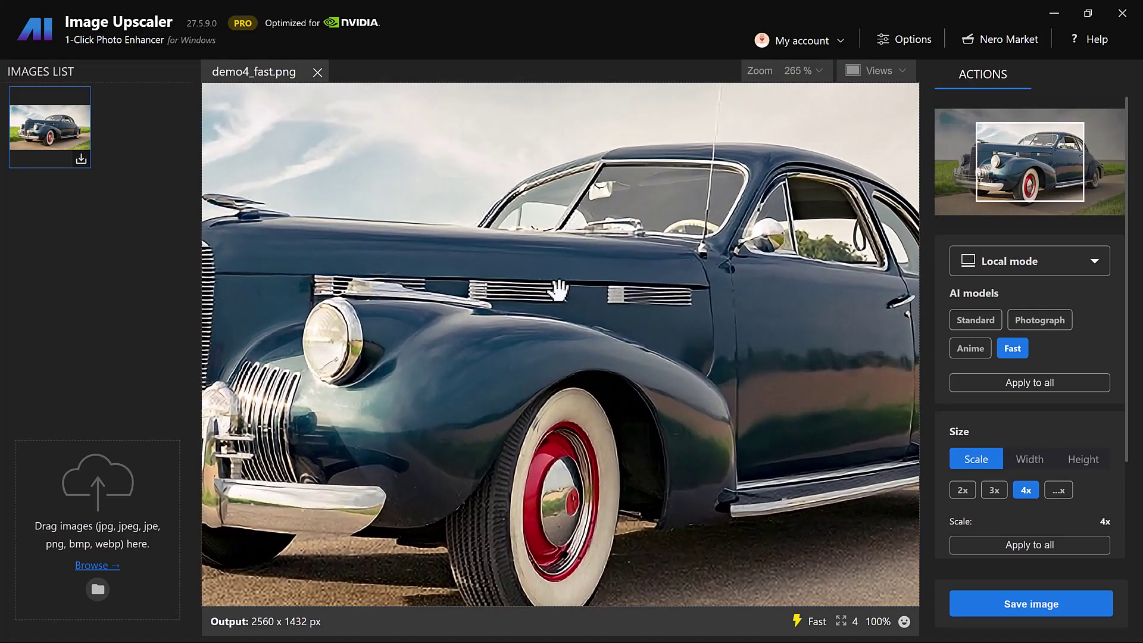
scroll(559, 289, "up", 1)
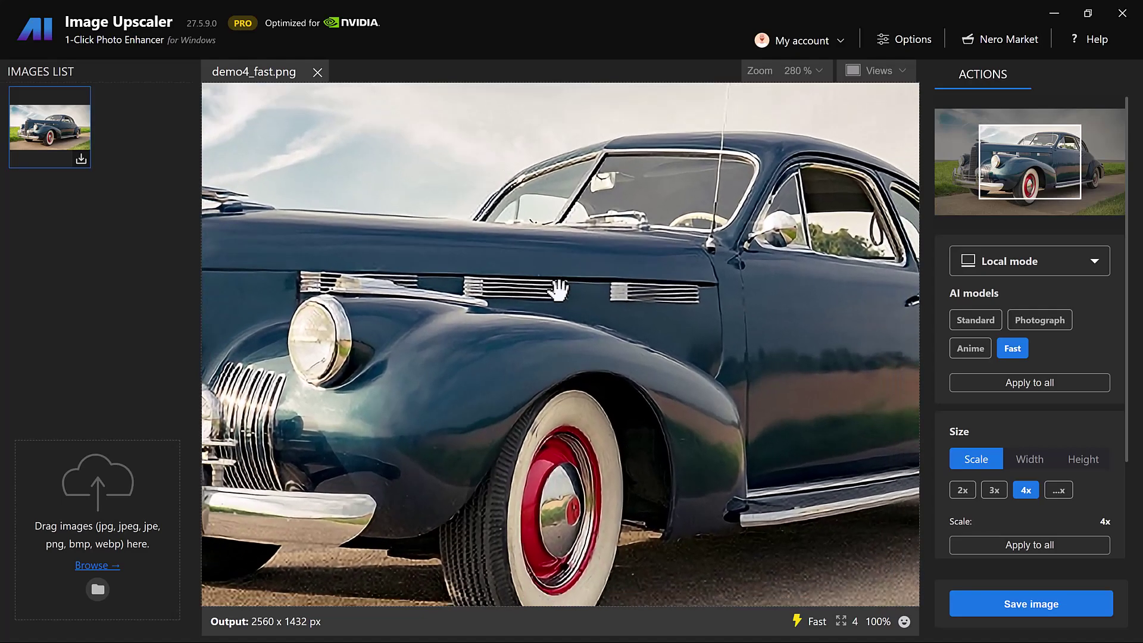
scroll(558, 290, "down", 1)
scroll(558, 289, "down", 1)
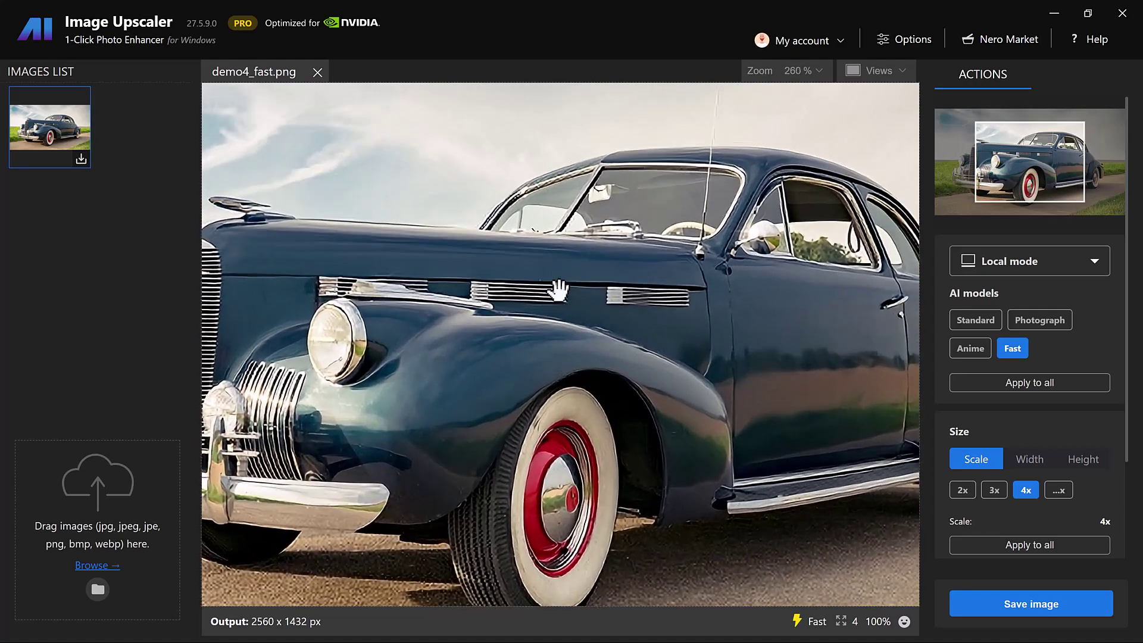
scroll(609, 351, "down", 1)
scroll(610, 350, "down", 1)
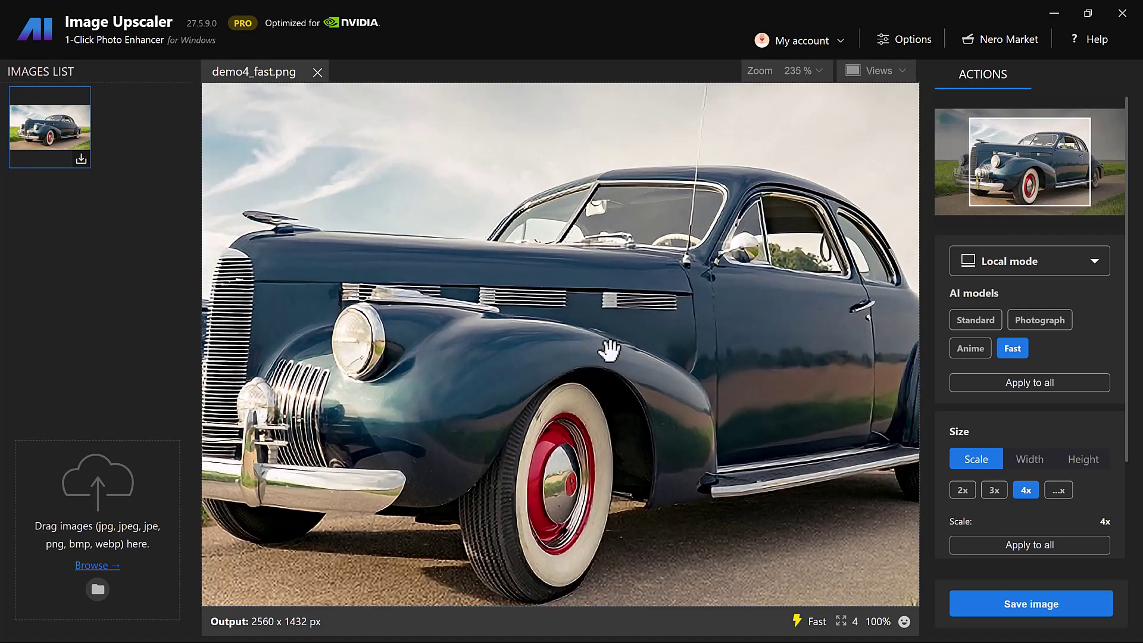
scroll(609, 350, "down", 1)
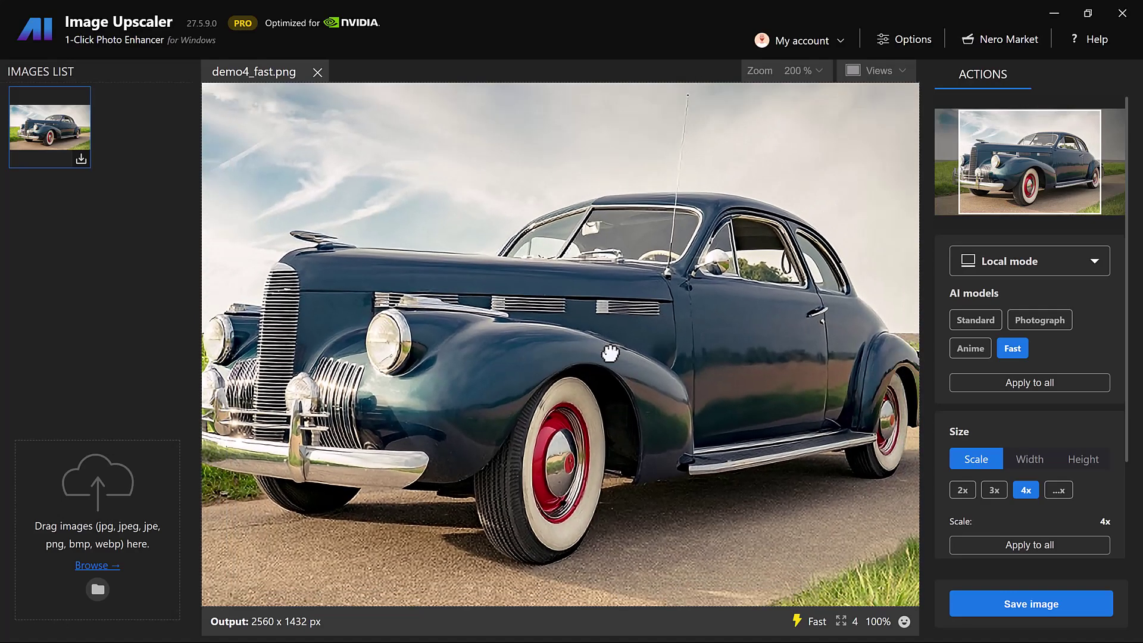
scroll(610, 353, "down", 1)
scroll(609, 353, "down", 1)
scroll(610, 354, "down", 1)
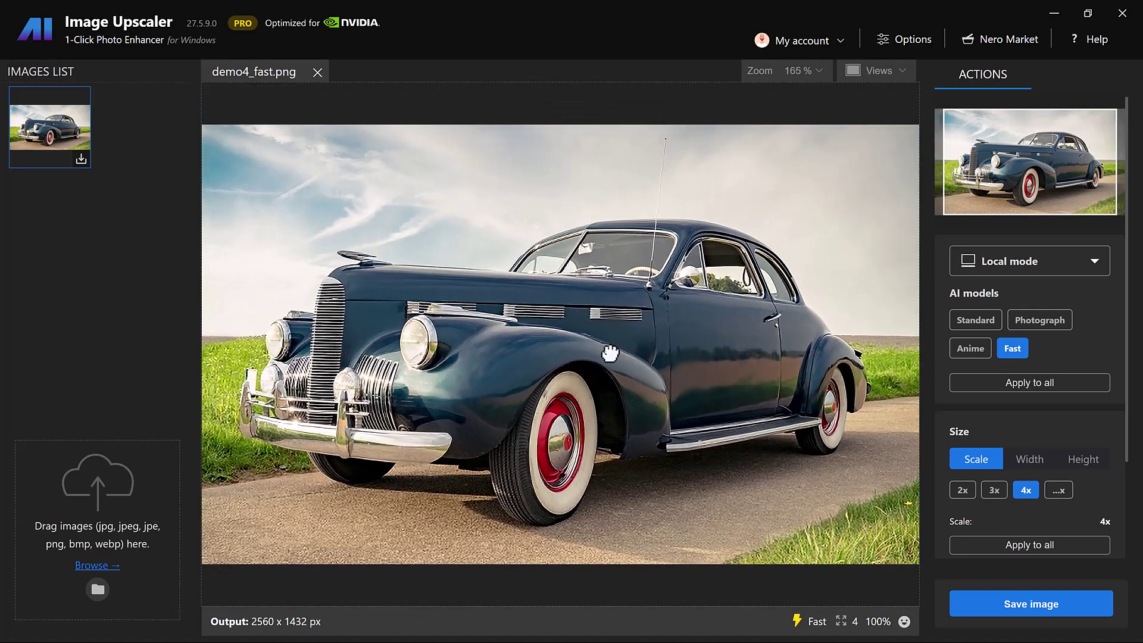
scroll(611, 352, "up", 1)
scroll(610, 353, "up", 1)
scroll(610, 353, "up", 1)
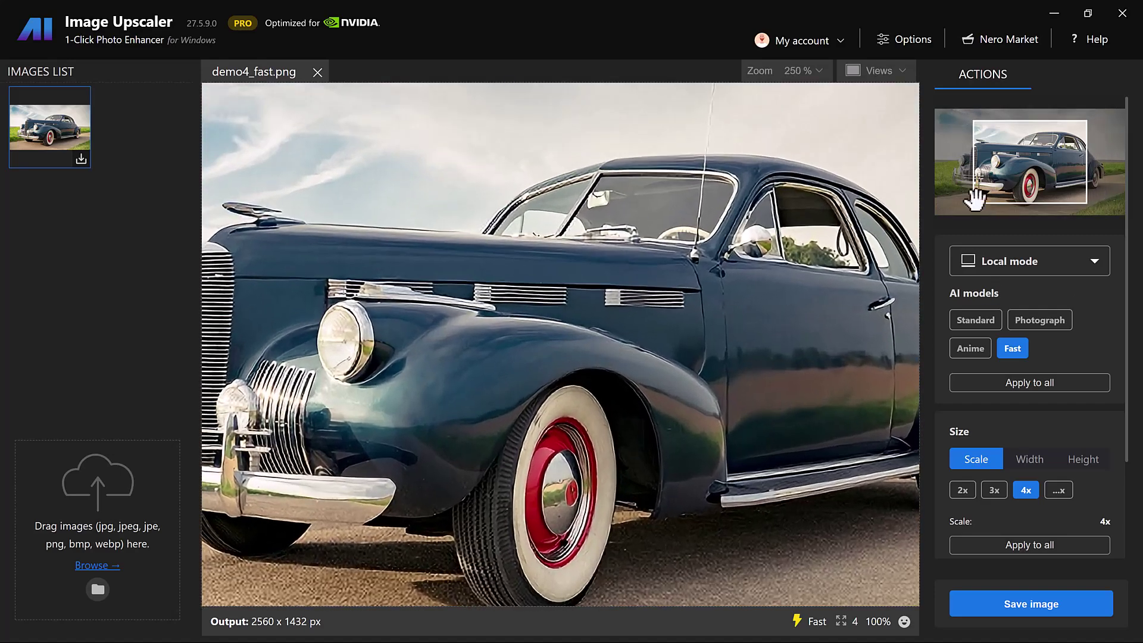
left_click_drag(980, 198, 939, 214)
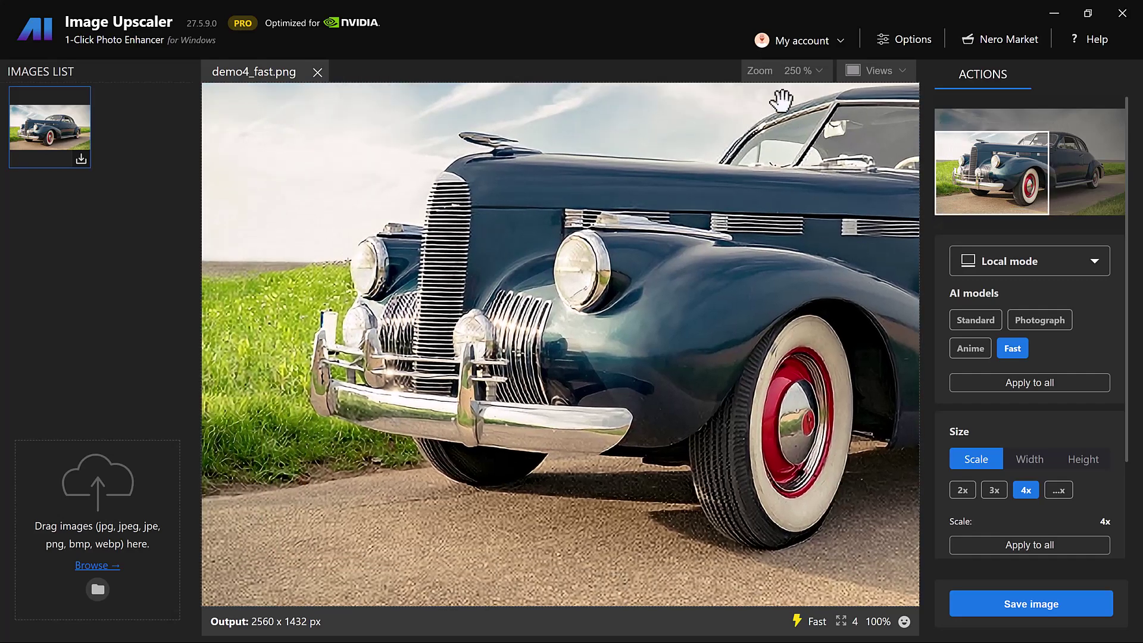
Step: Check the browser zoom levels, then load the online girl portrait sample
left_click(797, 72)
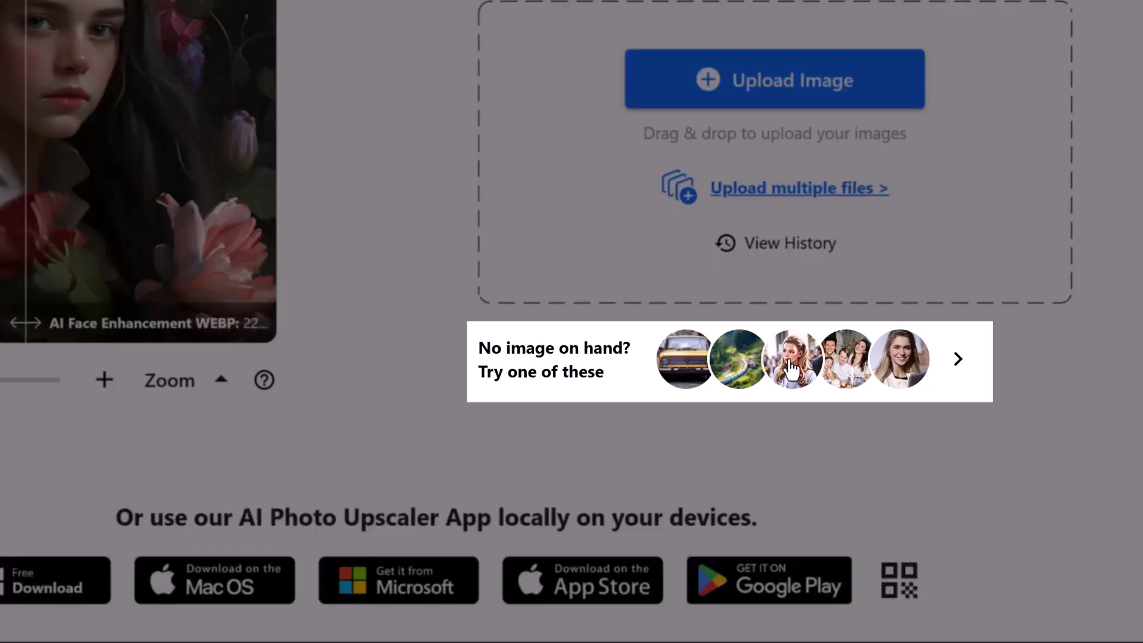
left_click(792, 364)
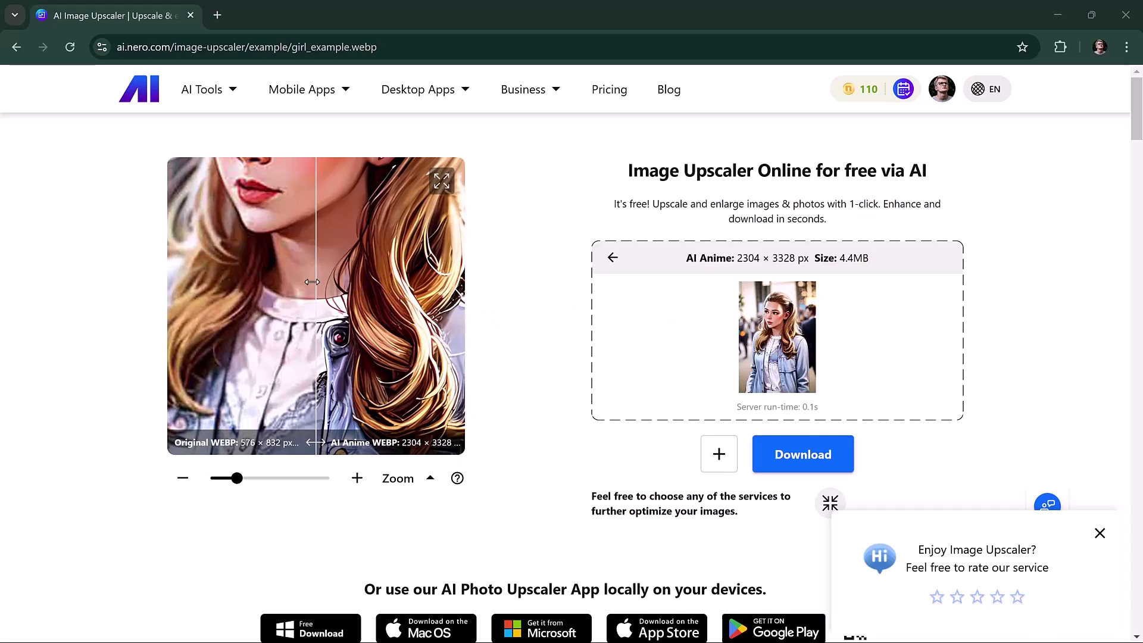
left_click_drag(312, 282, 298, 304)
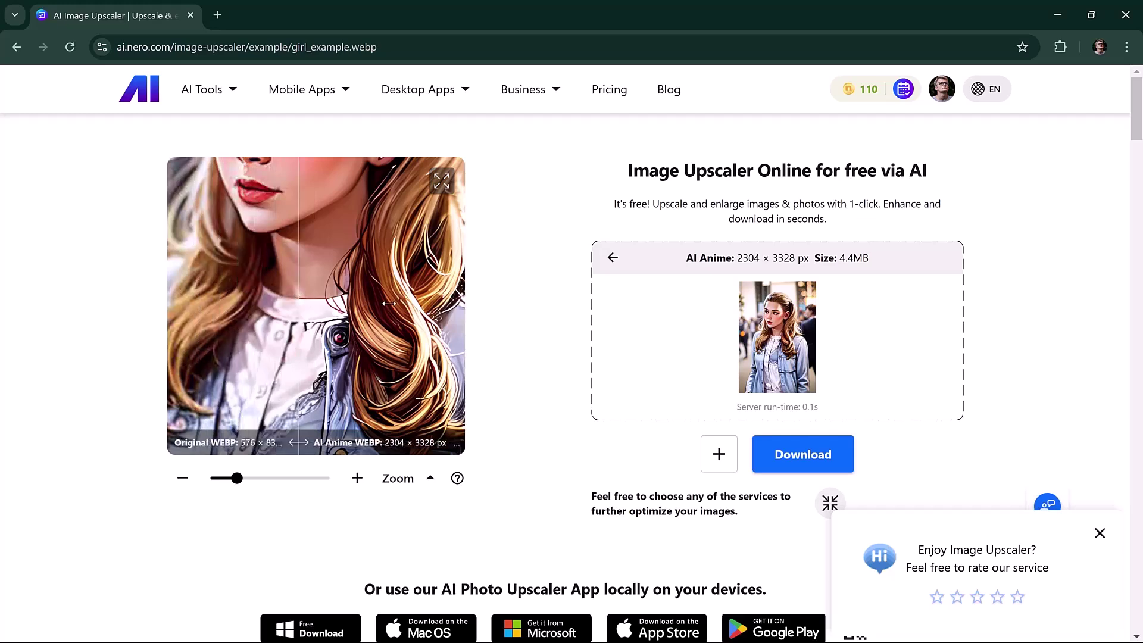
left_click_drag(388, 304, 315, 316)
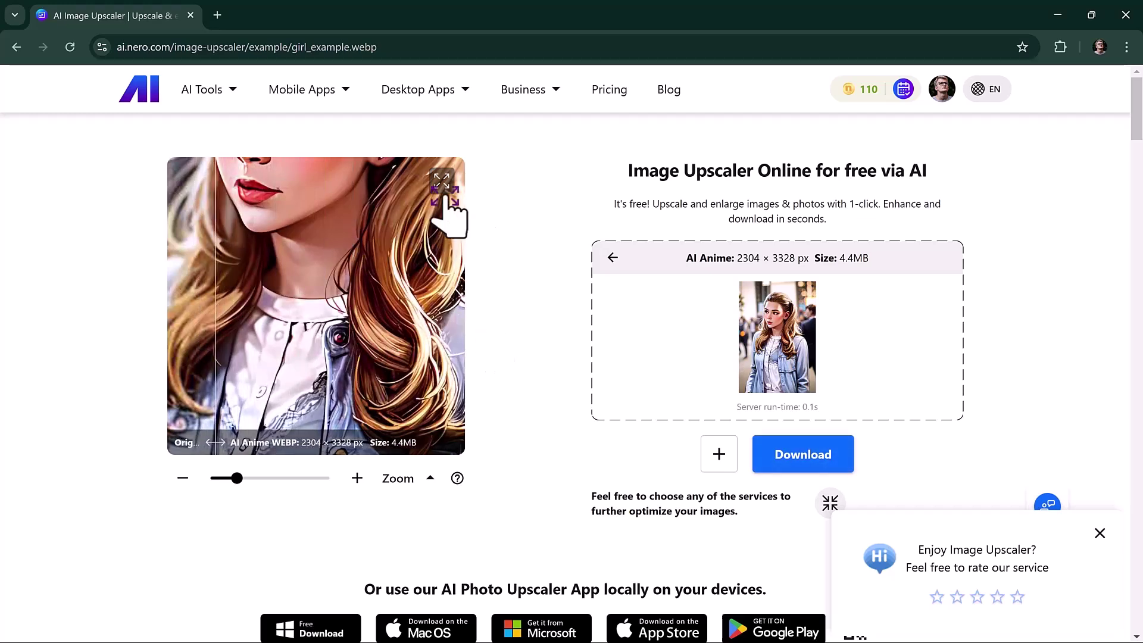
left_click(444, 184)
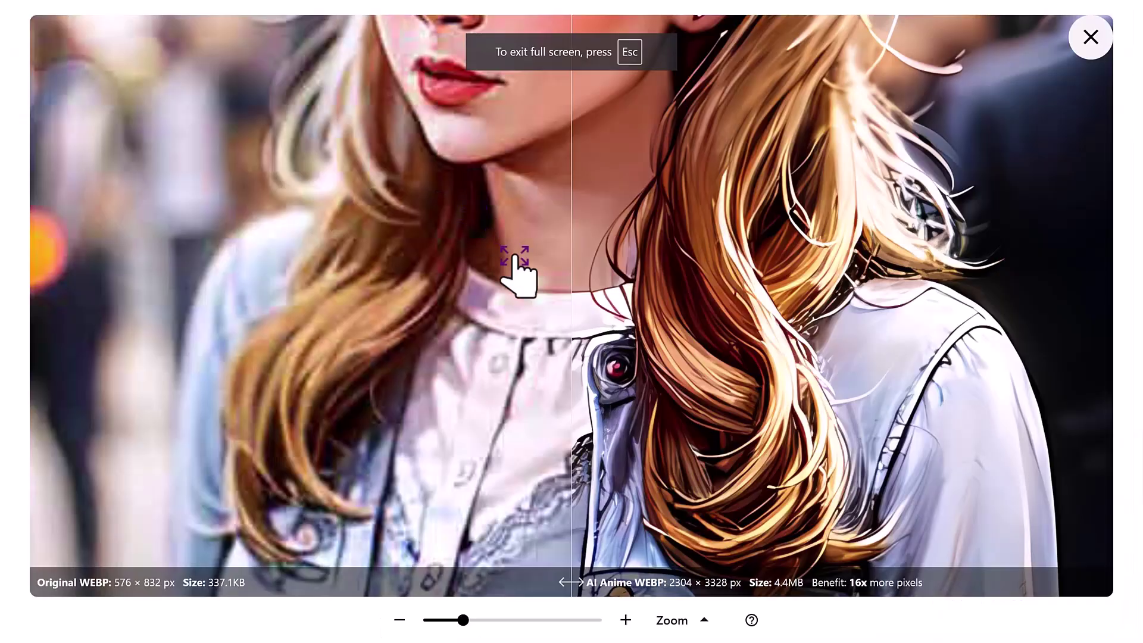
scroll(521, 269, "up", 3)
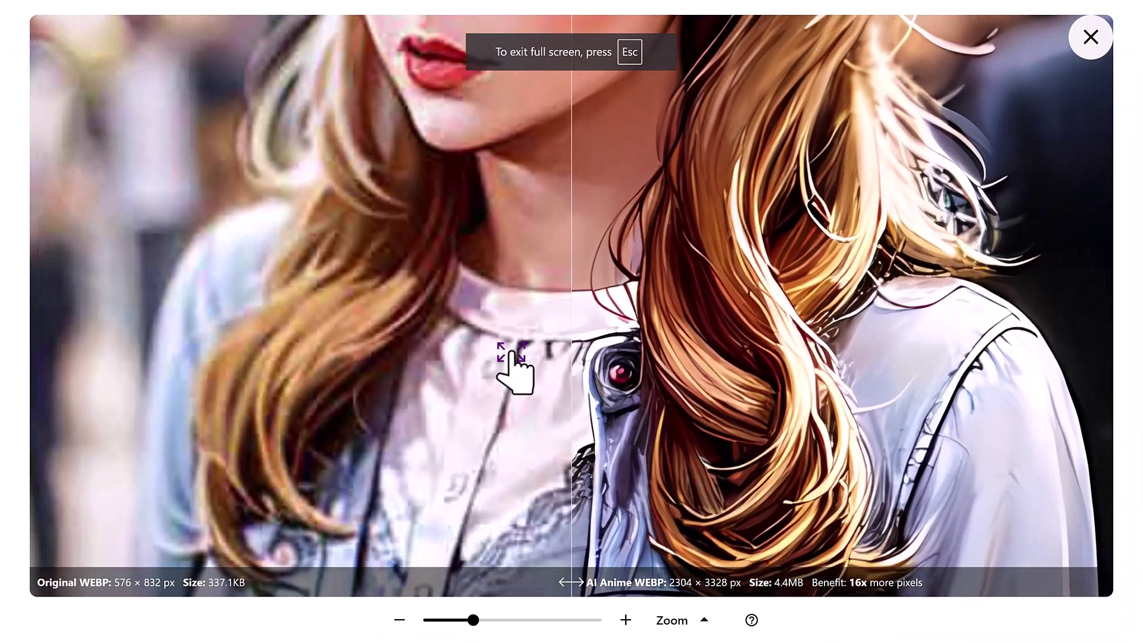
scroll(515, 367, "down", 2)
scroll(515, 369, "down", 3)
scroll(514, 369, "down", 2)
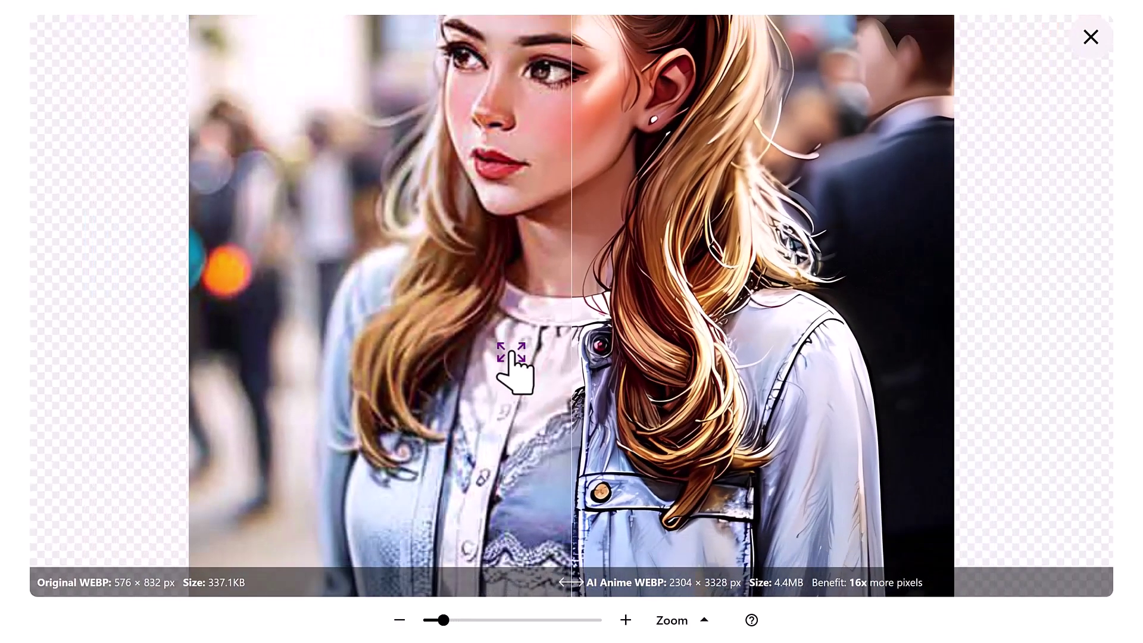
mouse_move(565, 323)
left_mouse_down()
mouse_move(620, 323)
mouse_move(293, 301)
left_mouse_up()
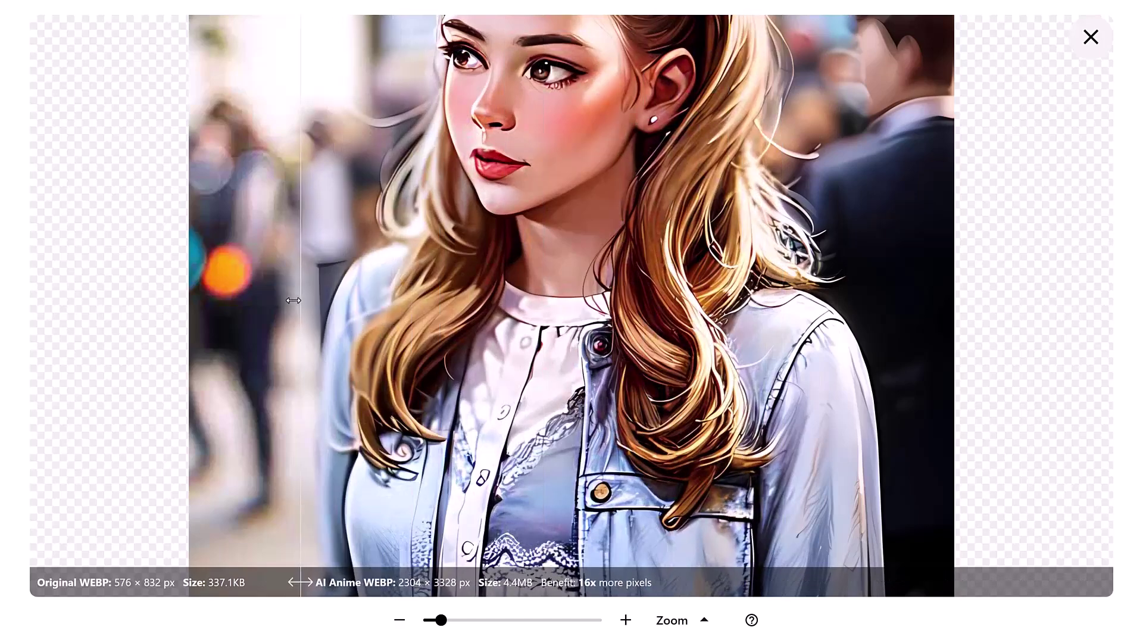
left_click(1091, 36)
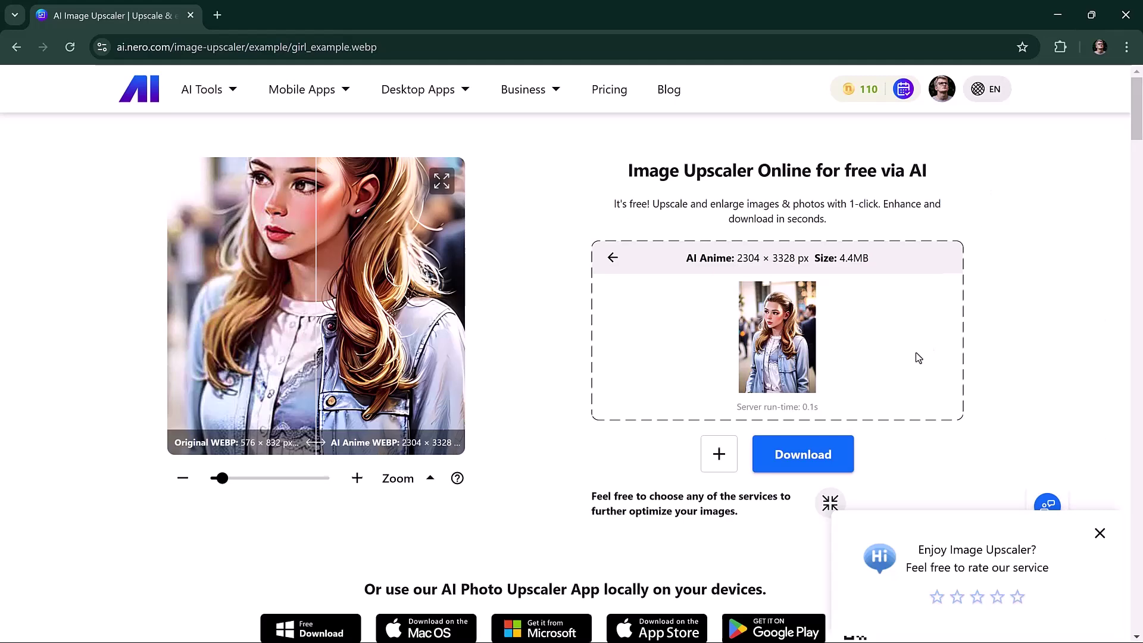
scroll(916, 352, "down", 2)
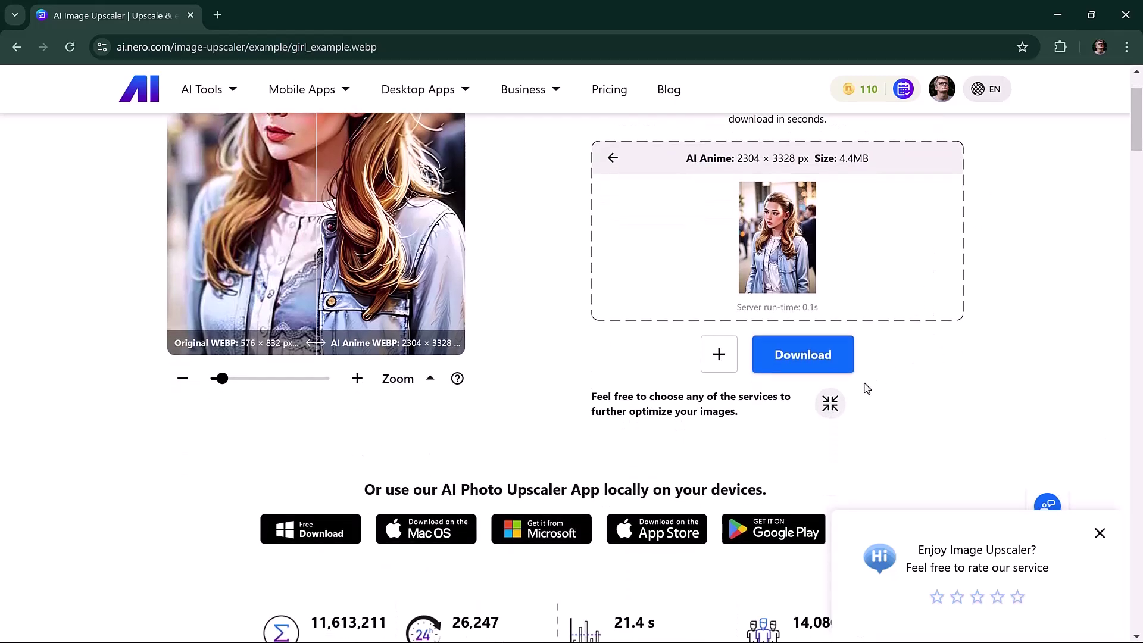
scroll(858, 416, "down", 1)
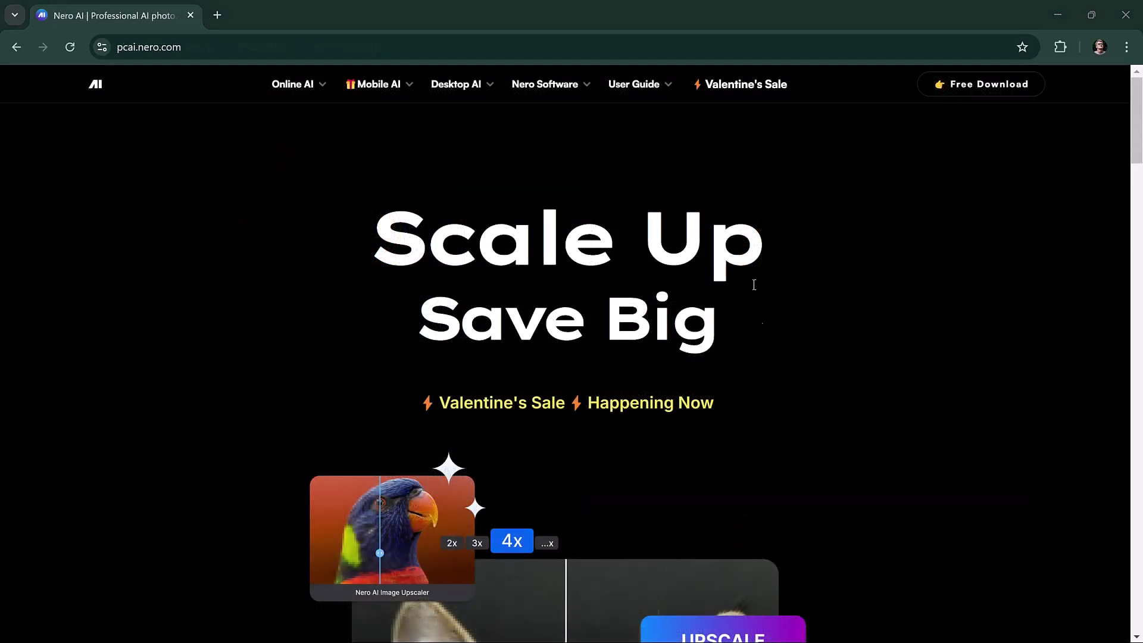
scroll(760, 340, "down", 5)
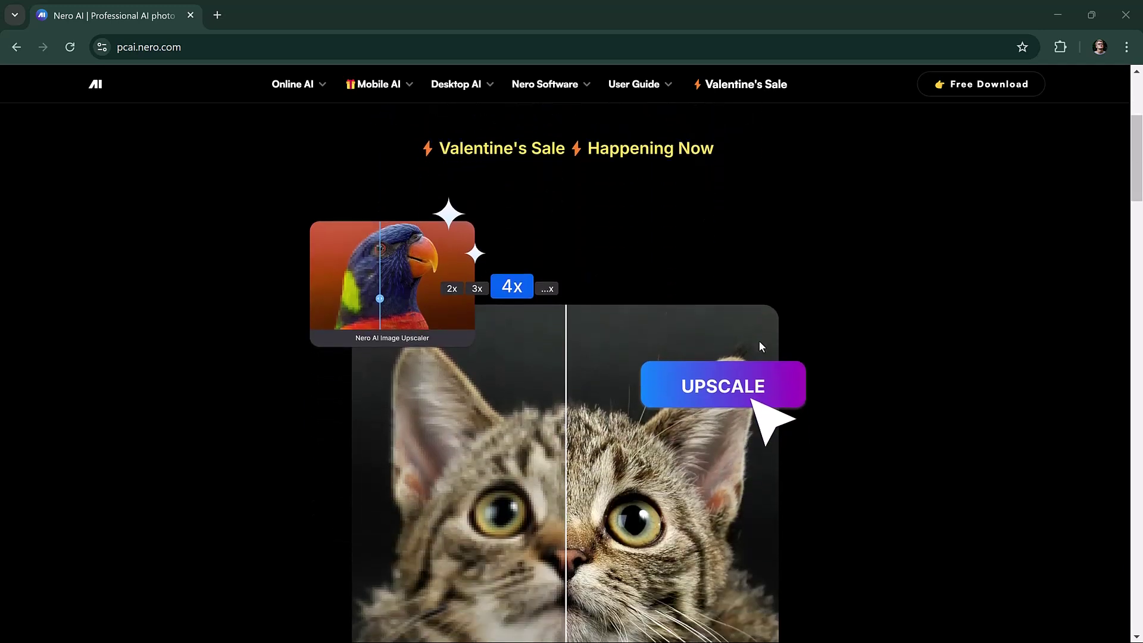
scroll(759, 340, "down", 1)
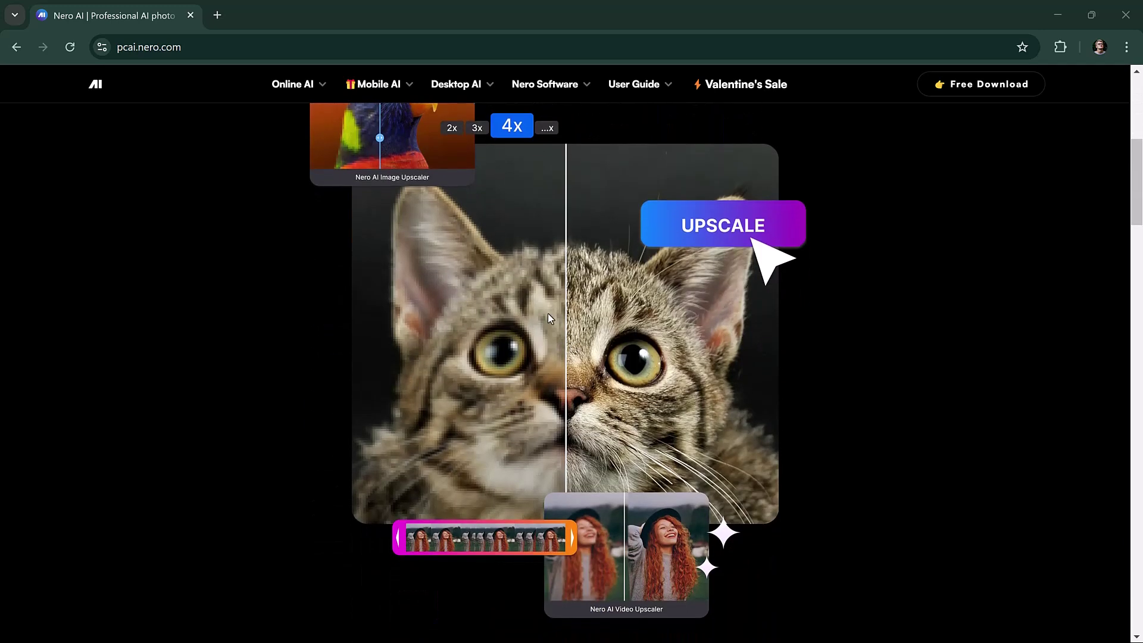
scroll(542, 431, "down", 5)
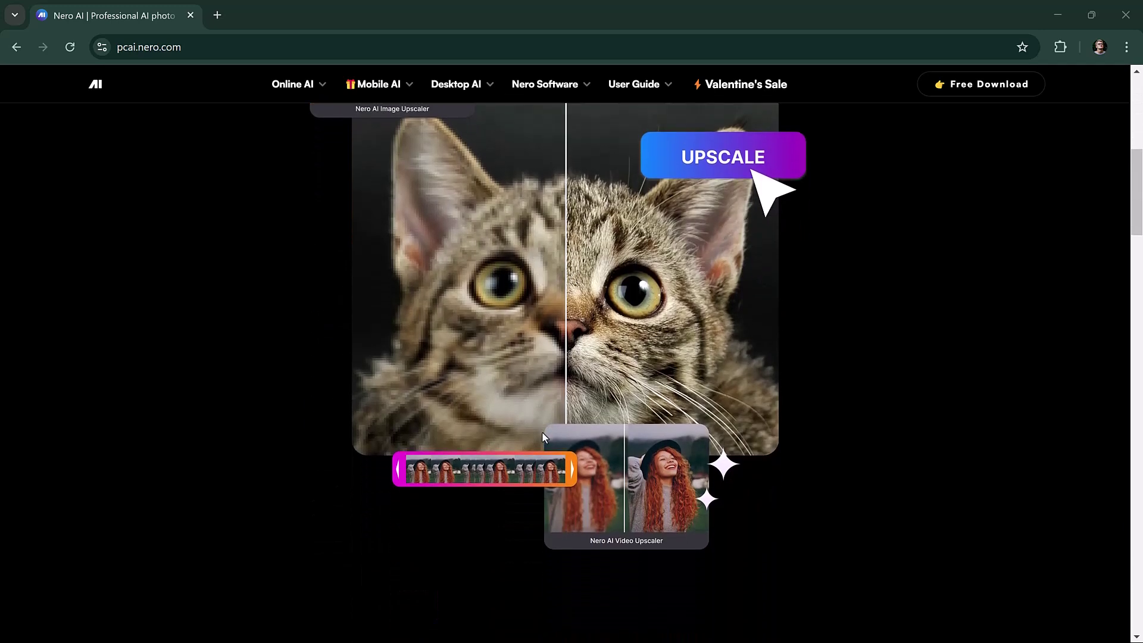
scroll(542, 431, "down", 3)
scroll(543, 431, "down", 3)
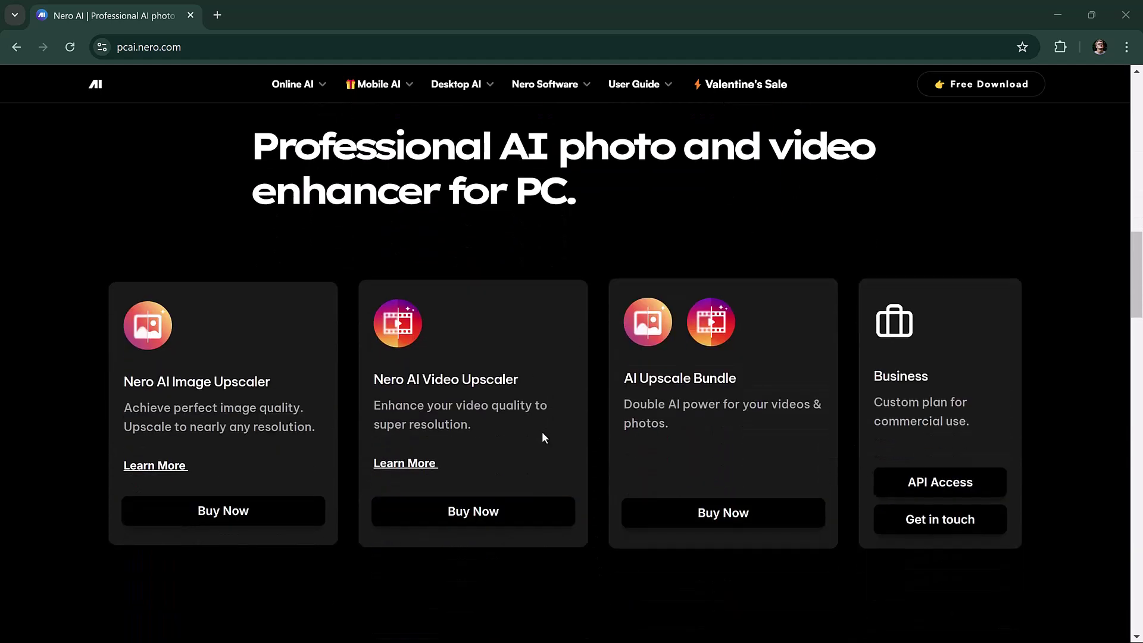